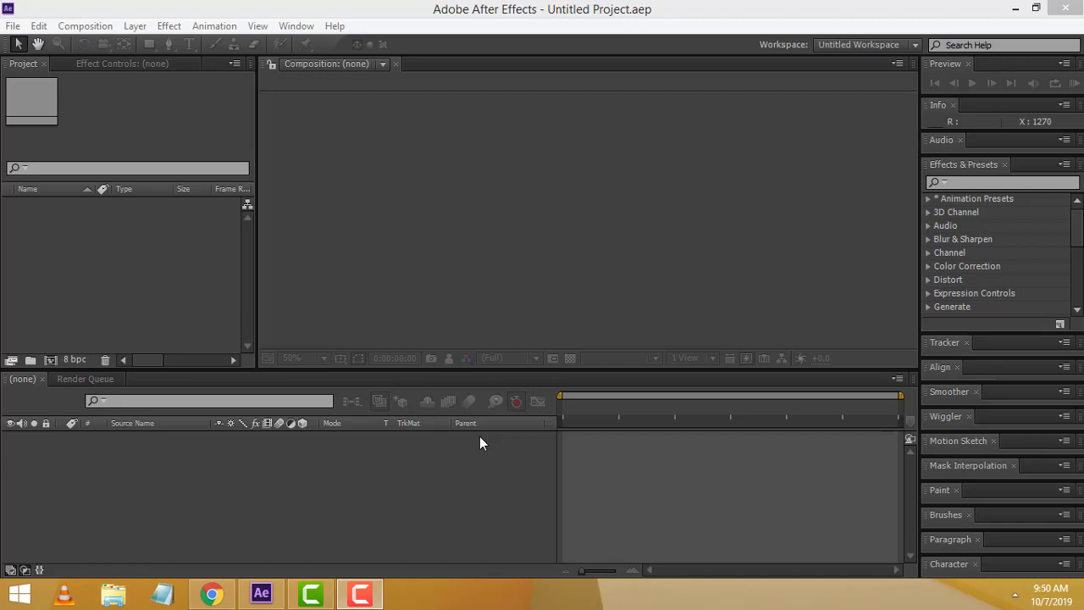
Bring After Effects into focus and select the empty Project panel
click(295, 368)
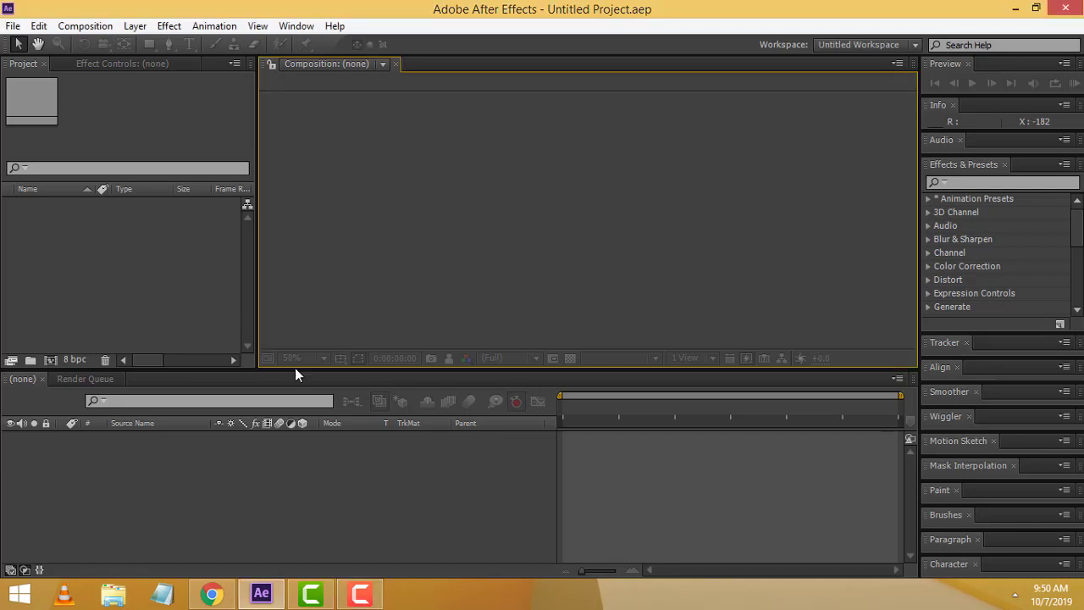
click(107, 214)
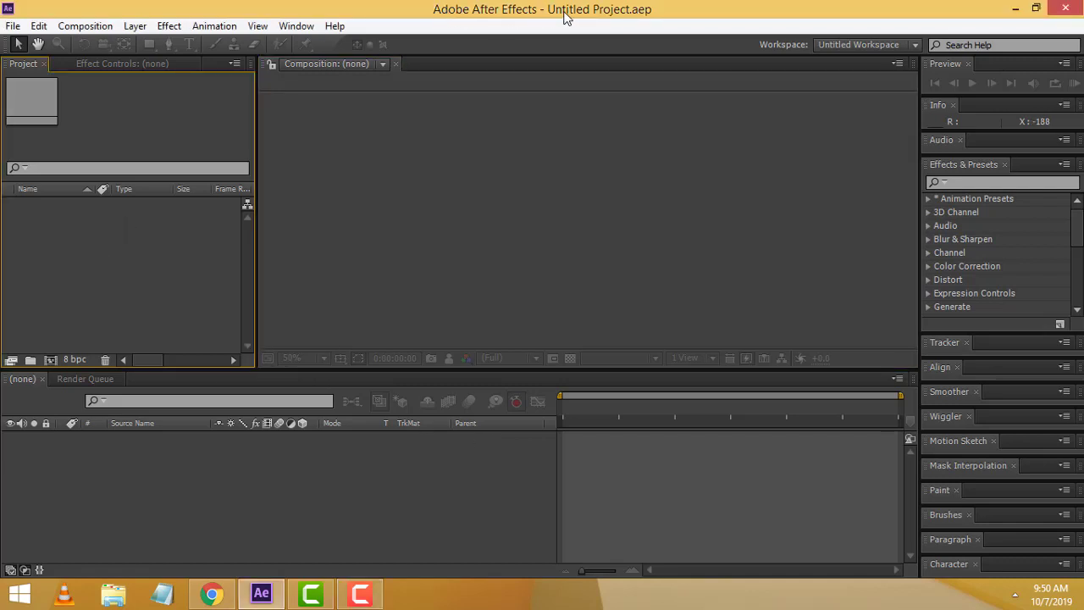
Create Comp 1 at 1920x1080, 29 fps, 30 seconds, with a black background
right_click(50, 208)
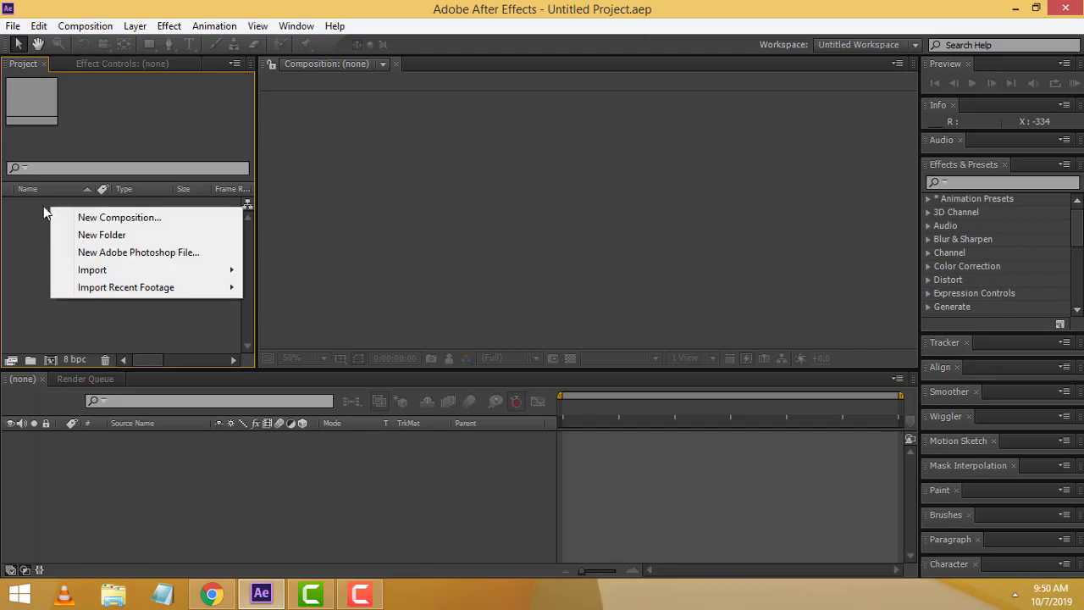
click(142, 219)
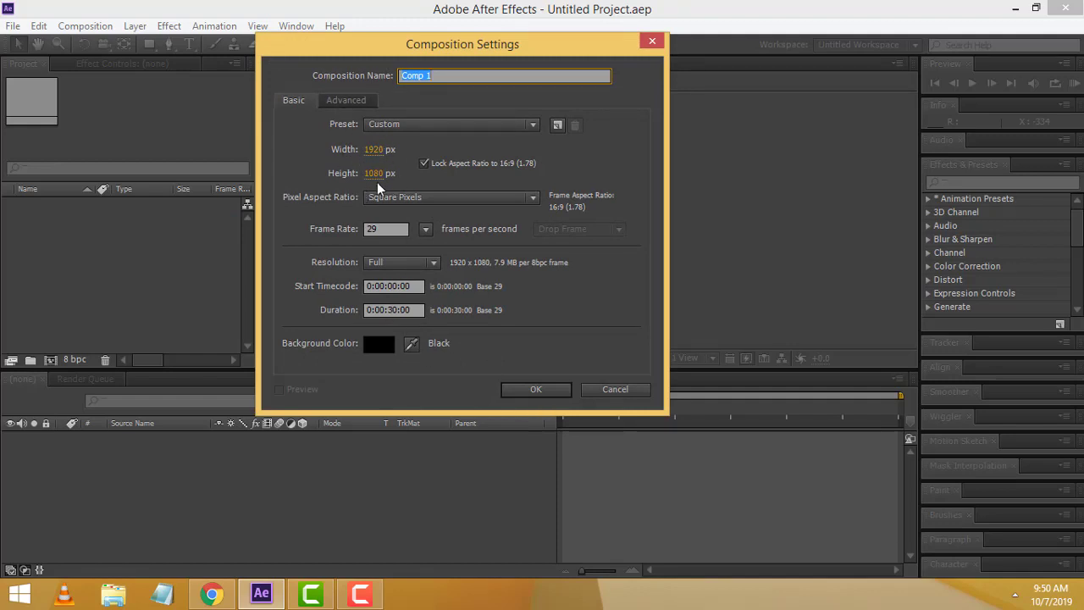
click(390, 229)
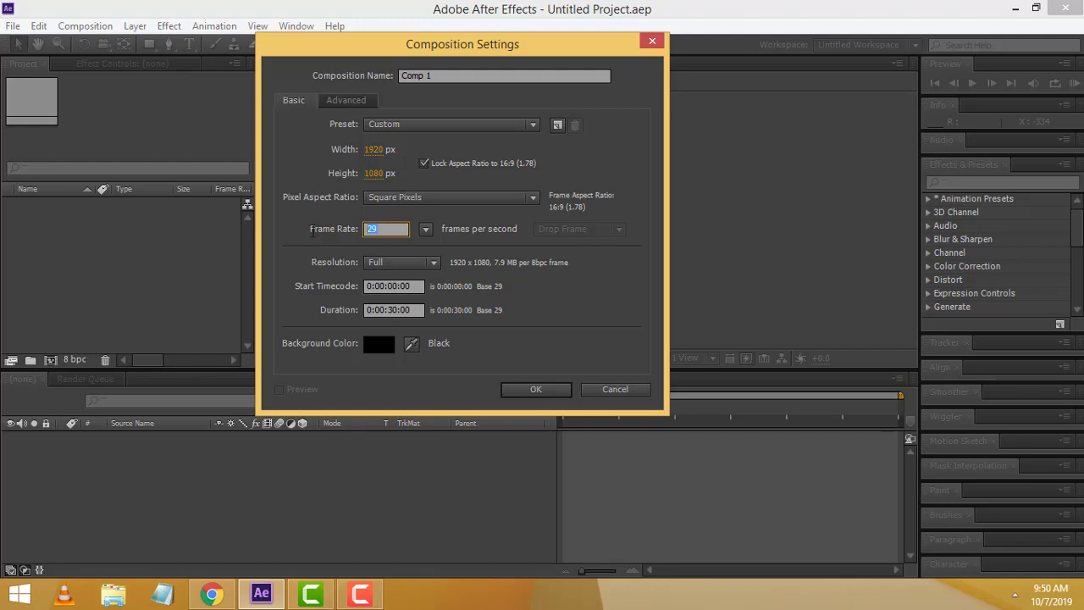
click(538, 389)
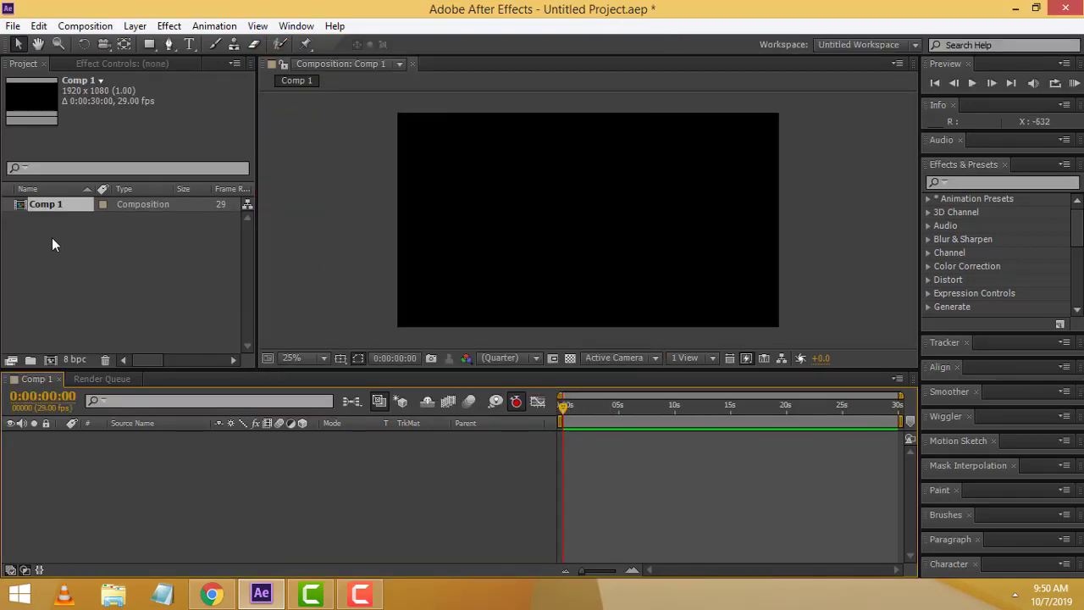
Import the forest photos 1.jpg and 2.jpg together via Import > File
right_click(72, 244)
mouse_move(169, 293)
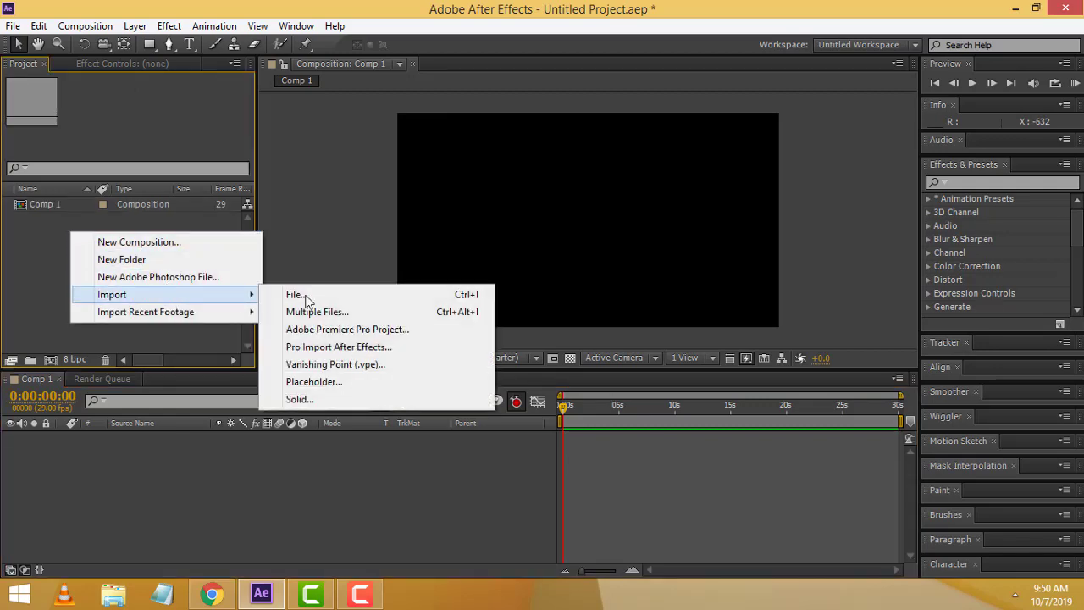
click(313, 294)
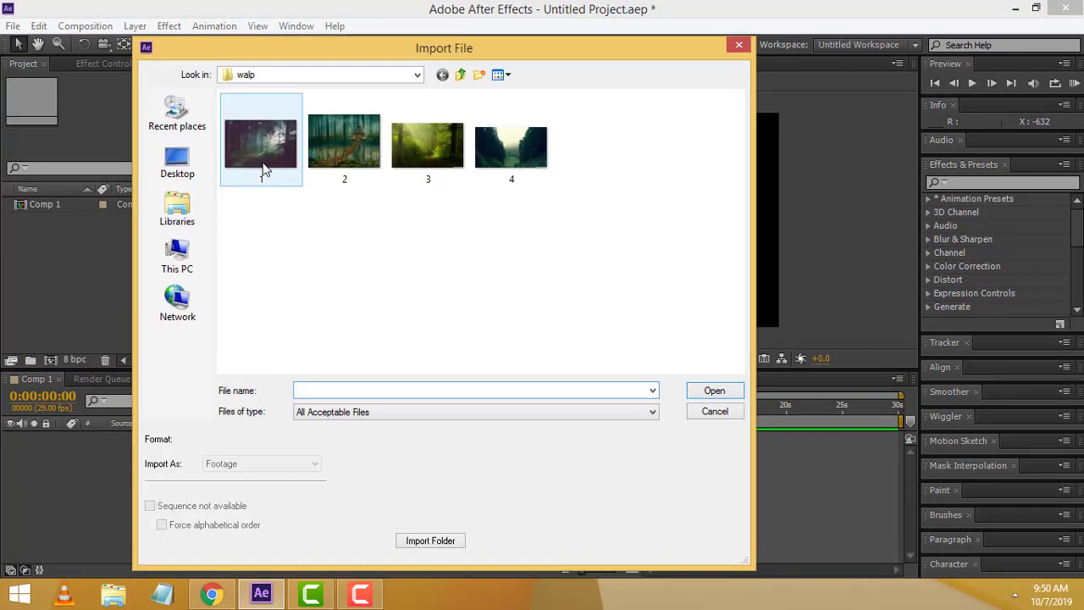
click(263, 159)
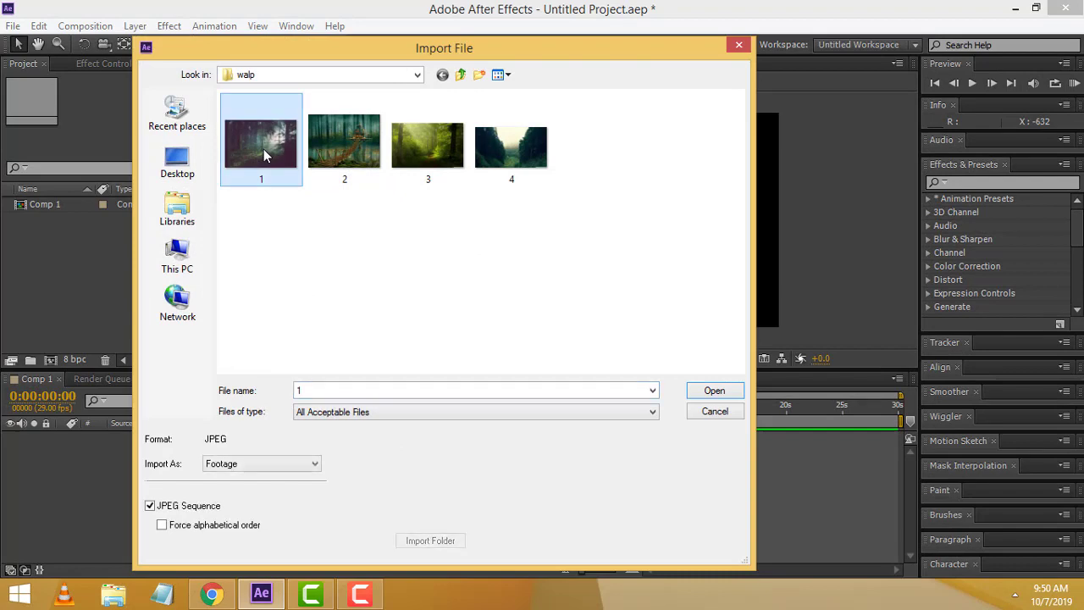
ctrl+click(345, 159)
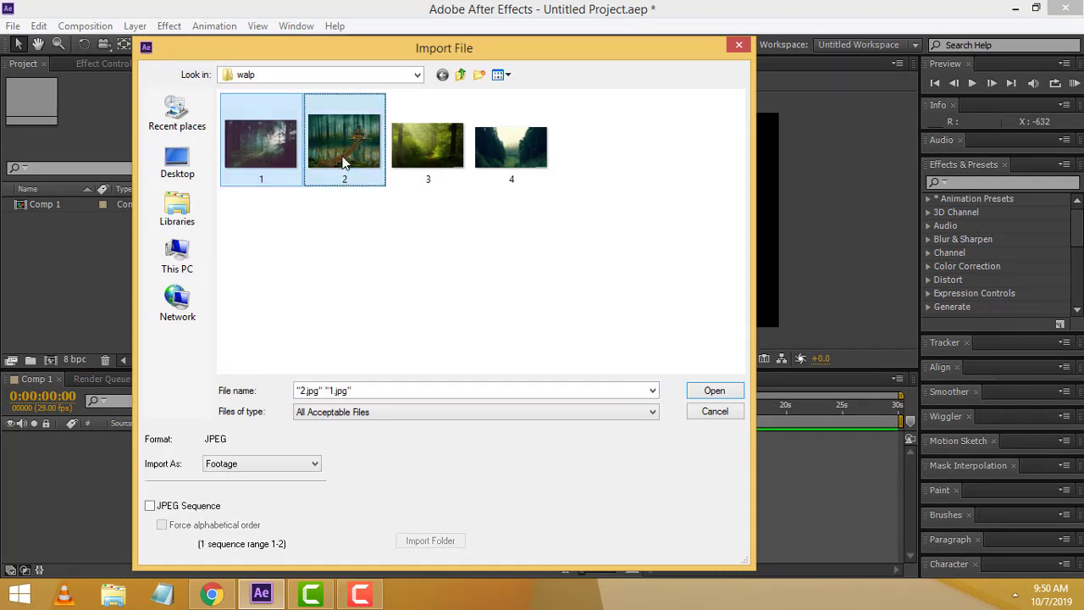
click(713, 389)
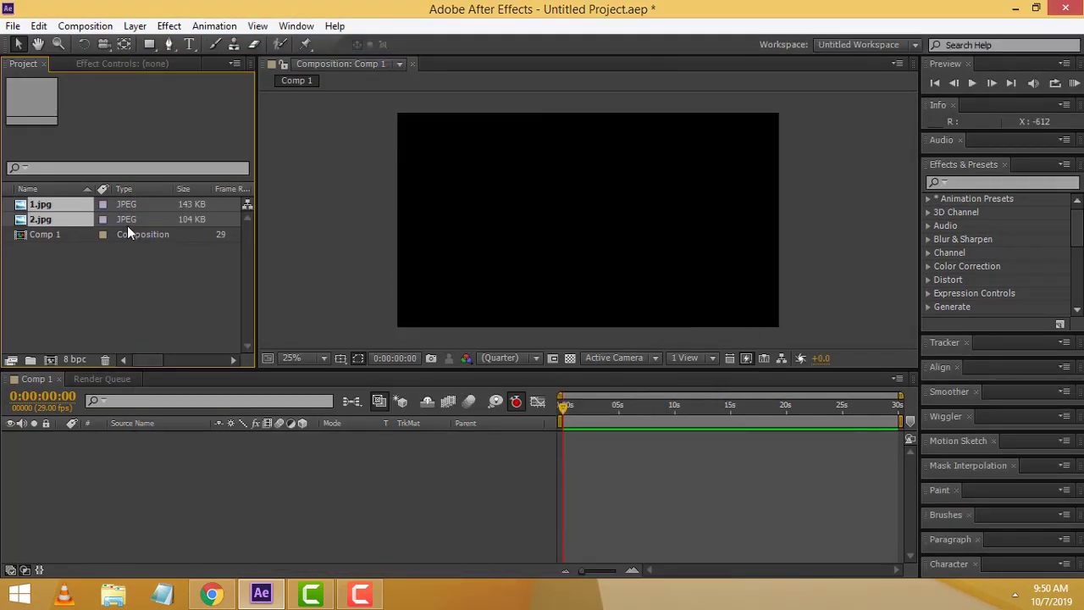
Deselect the imports, then select 1.jpg and 2.jpg in the Project panel
click(150, 305)
click(26, 207)
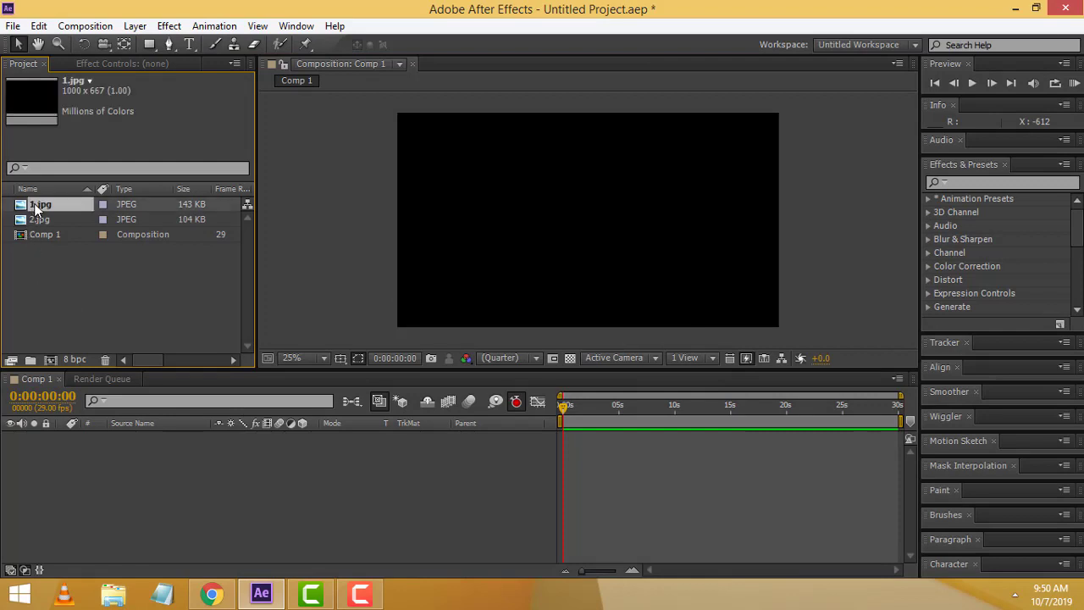
click(37, 213)
Place 1.jpg in Comp 1 and scale the layer to 195% to fill the frame
drag(37, 205, 91, 443)
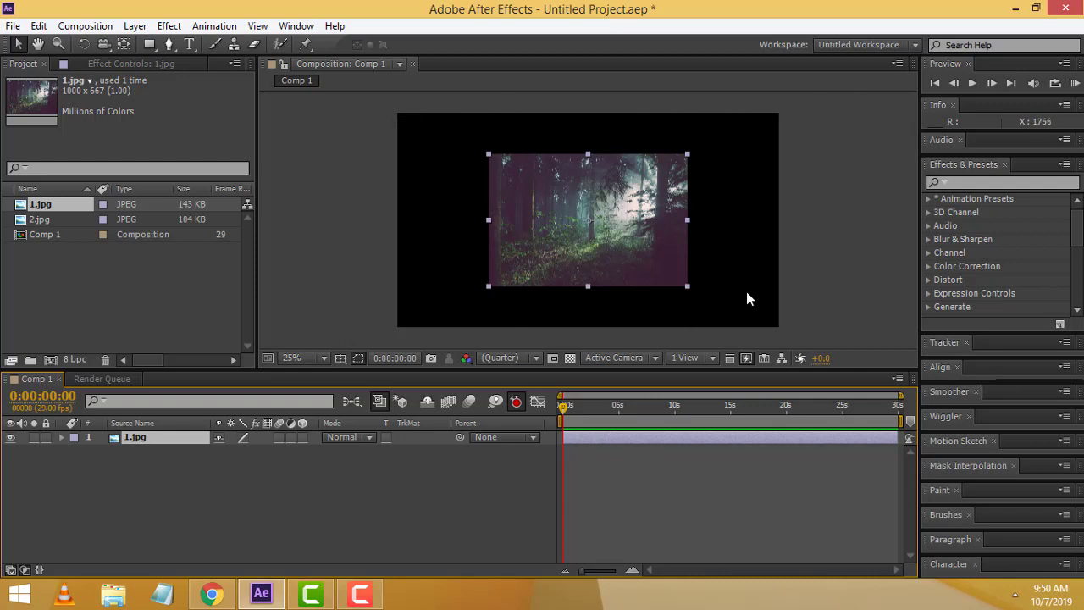
click(60, 438)
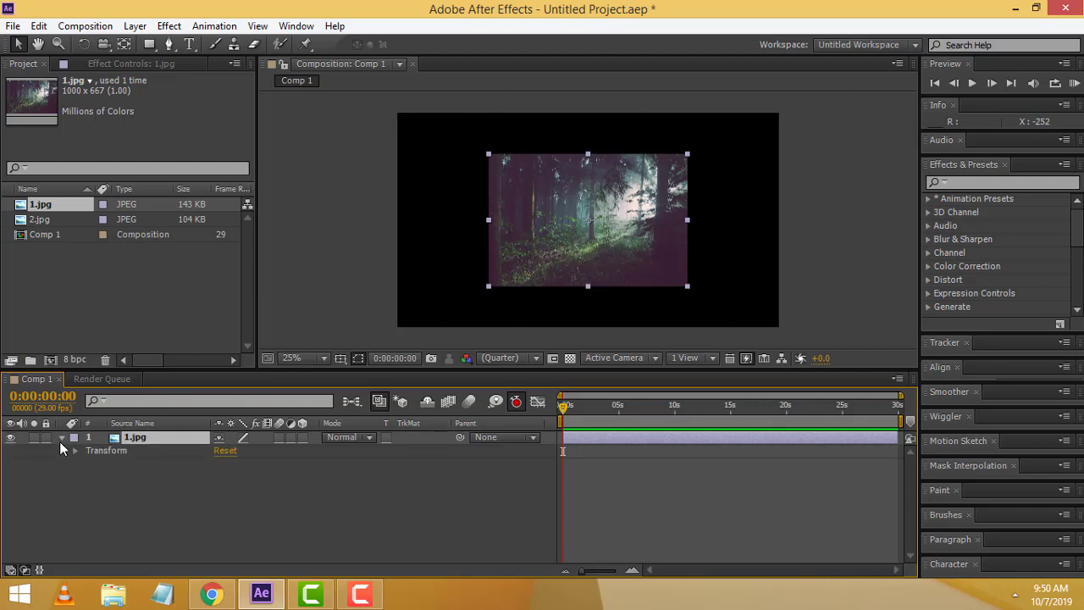
click(73, 449)
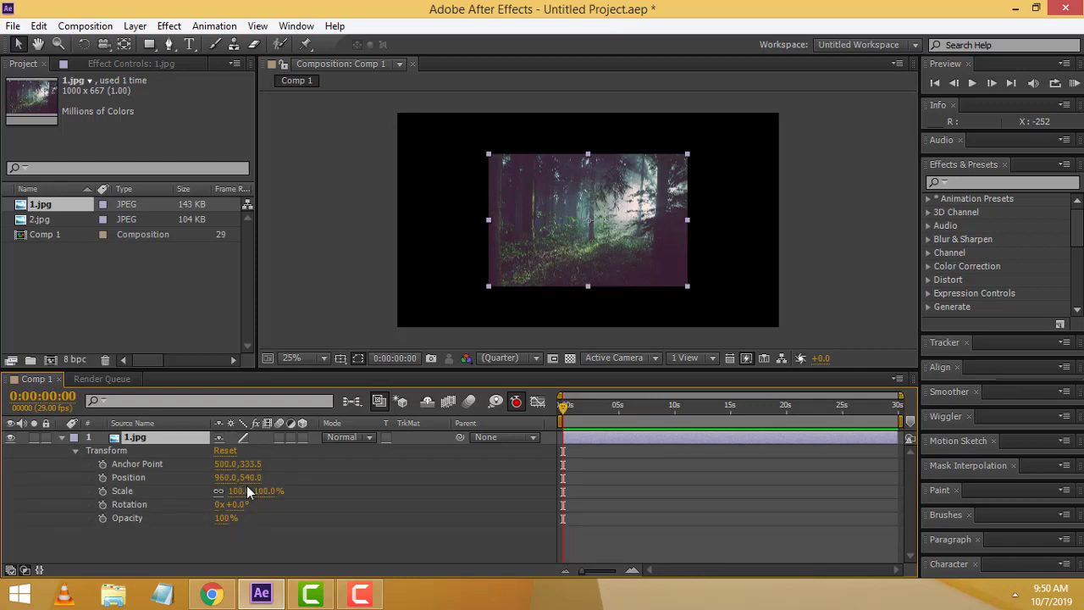
key(alt+shift+s)
drag(254, 490, 338, 486)
click(827, 294)
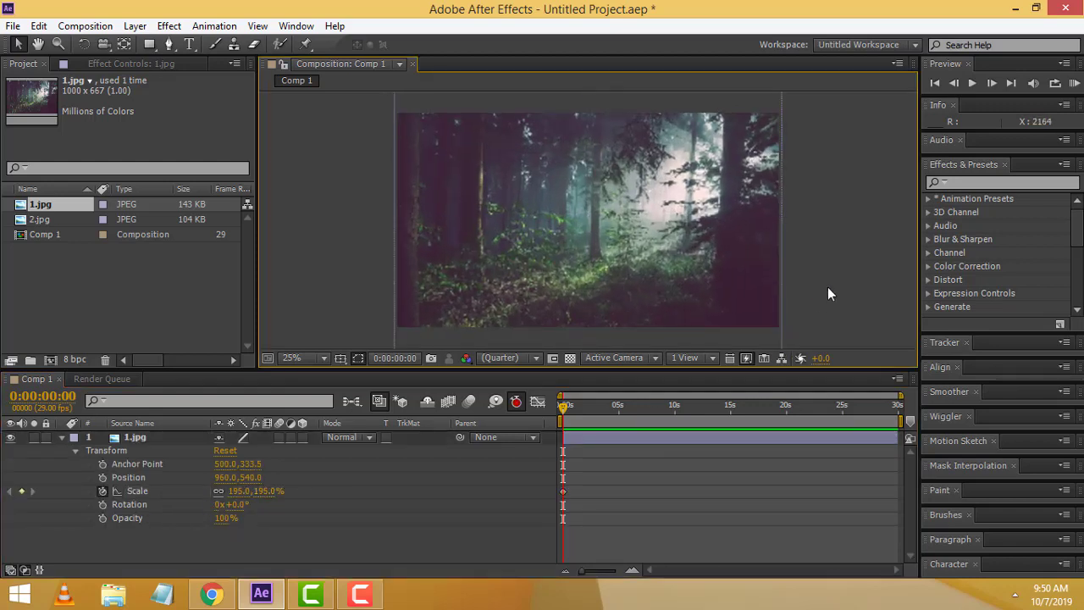
click(61, 437)
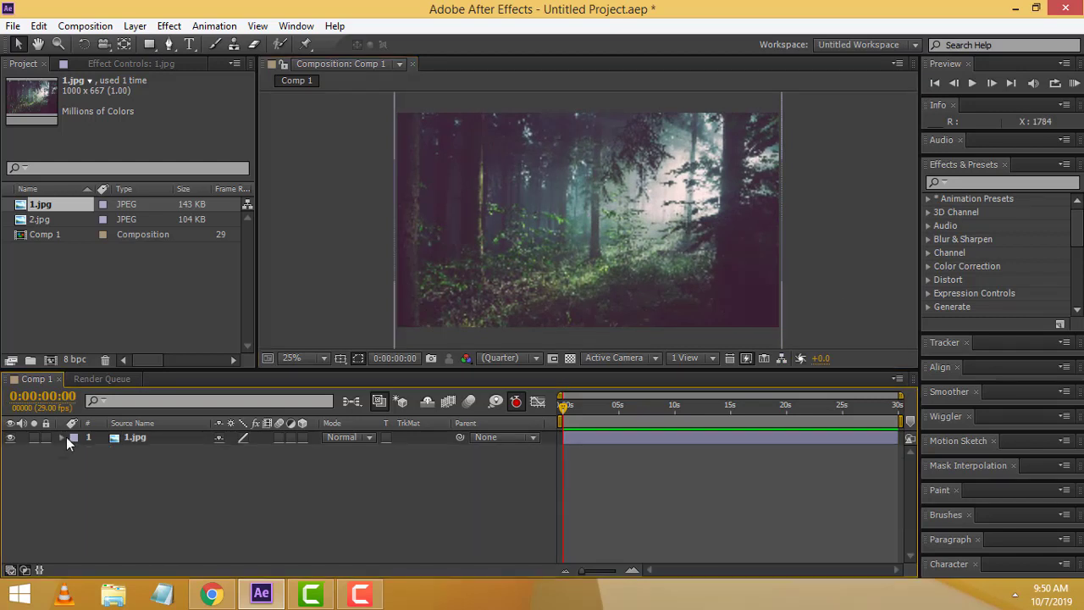
Add a text layer reading 'Hello' over the photo and select its text
click(188, 44)
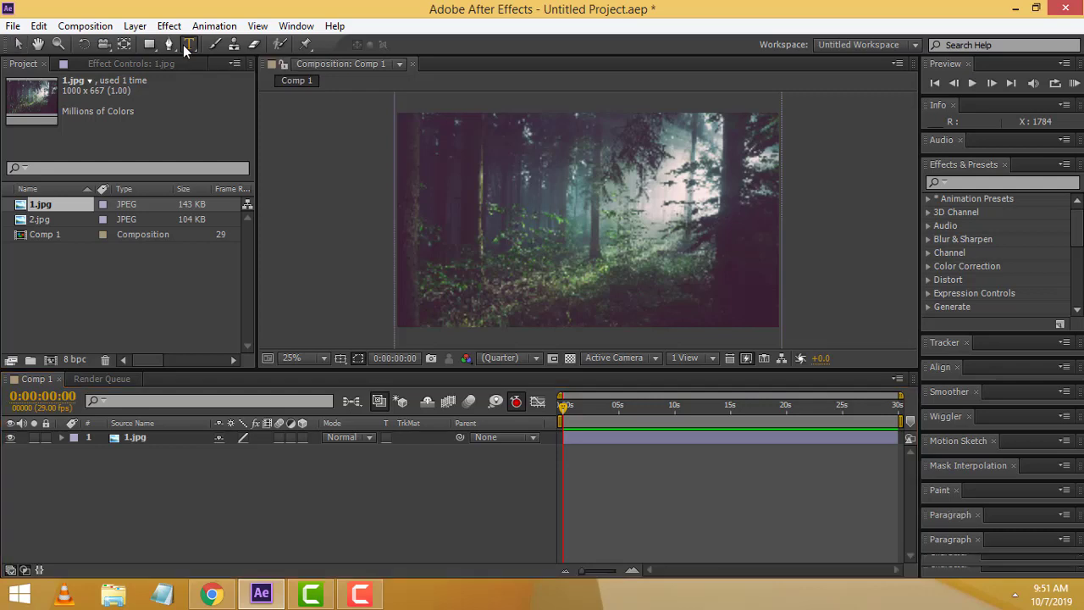
click(501, 211)
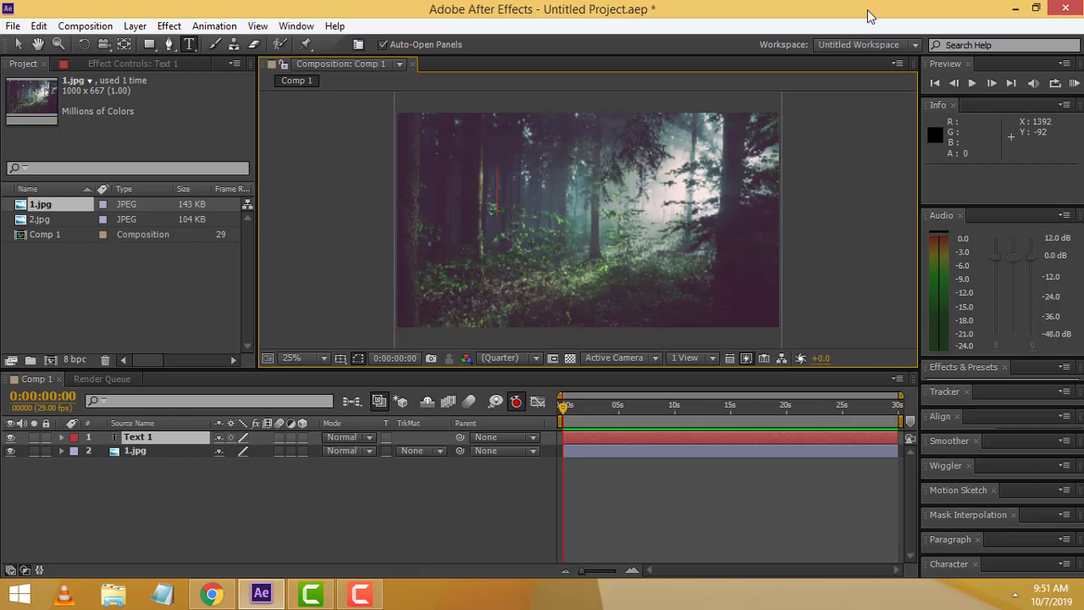
text(He)
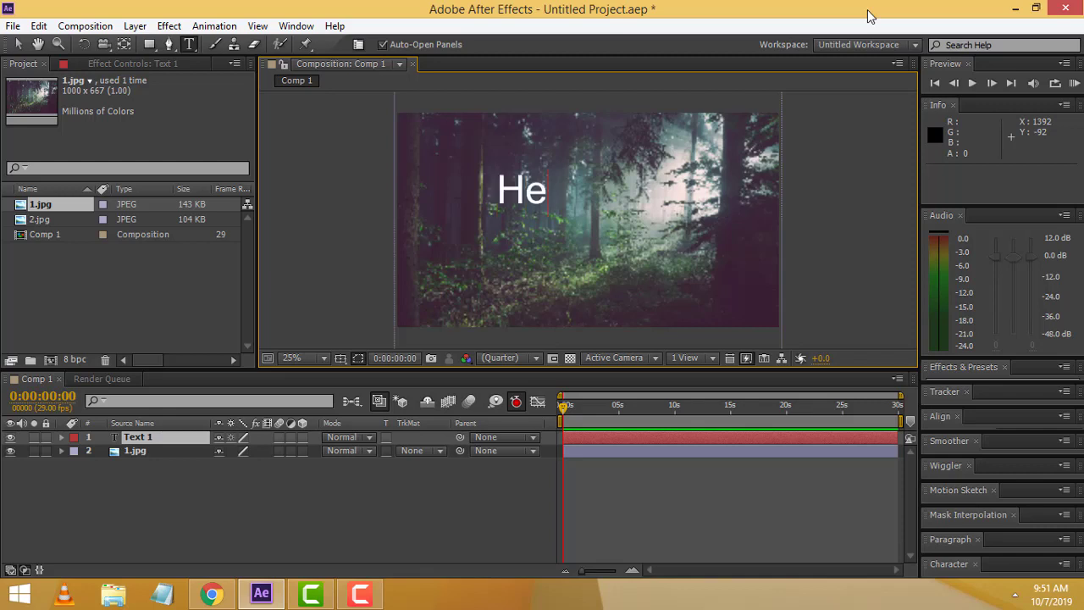
text(llo)
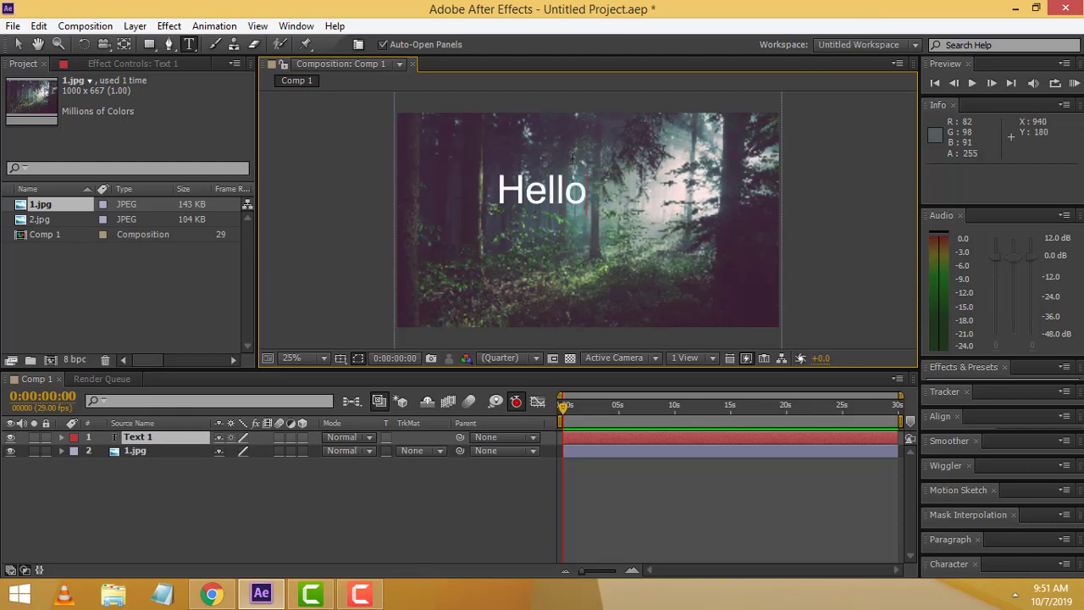
drag(595, 183, 464, 176)
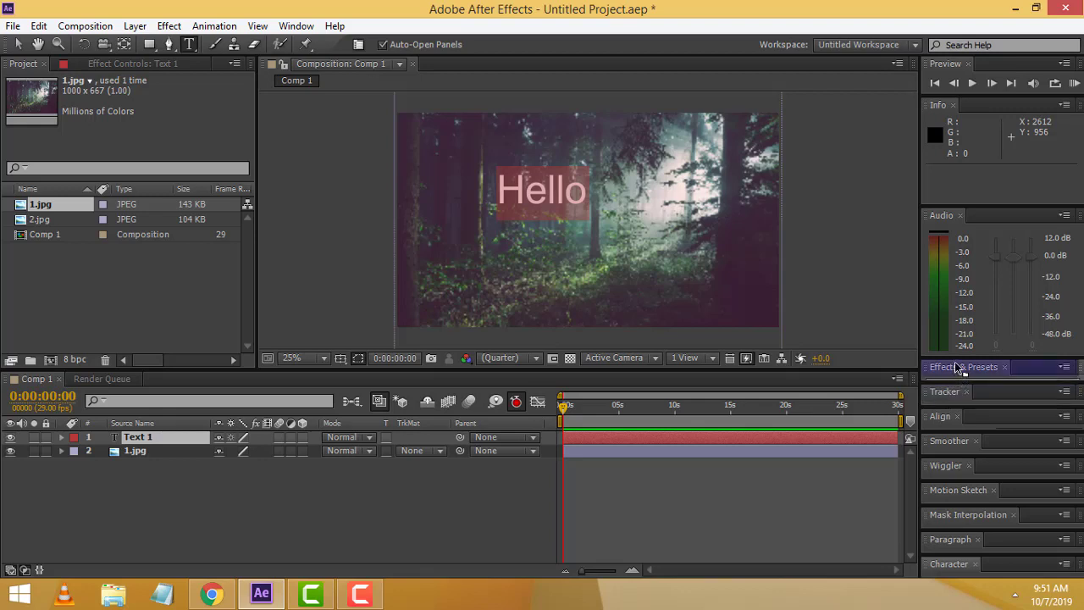
In the Character panel, set the Hello text's font to Arial, style Bold
drag(957, 369, 955, 363)
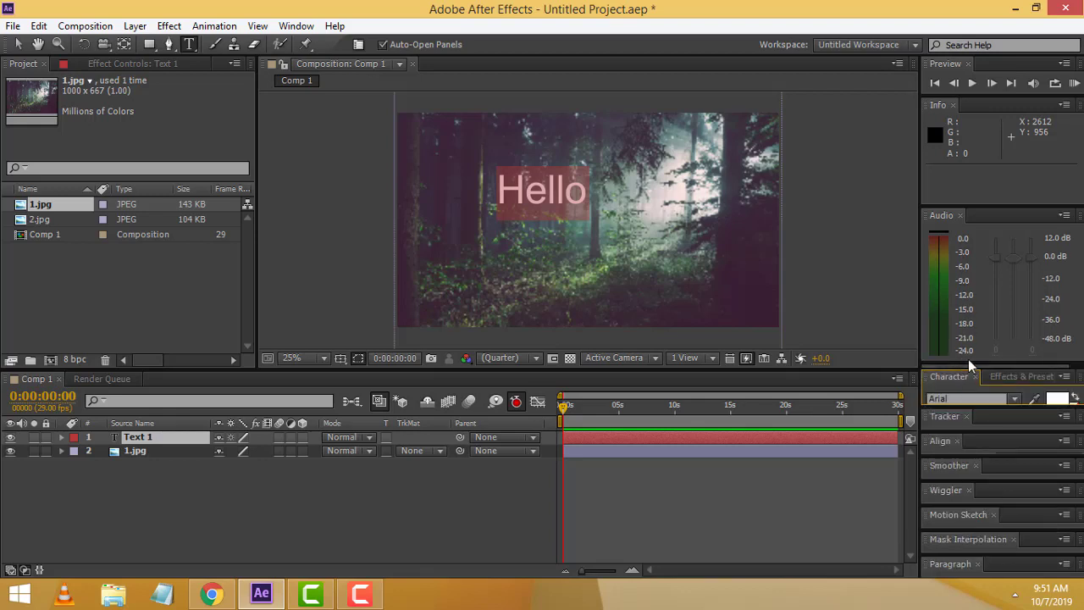
drag(970, 366, 998, 227)
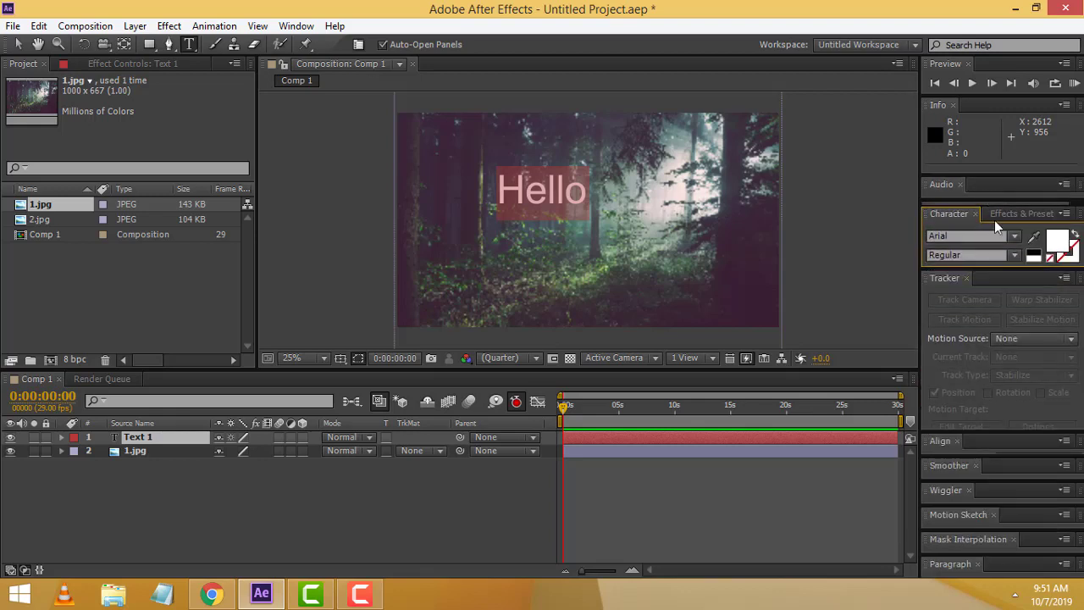
click(1014, 236)
click(991, 260)
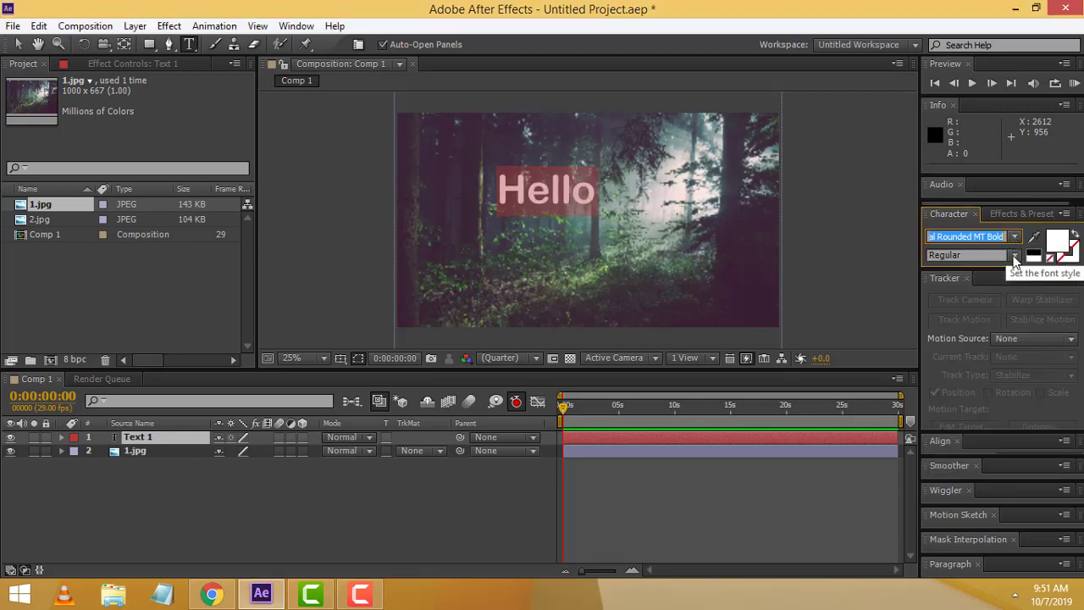
click(1015, 256)
click(1013, 236)
scroll(990, 273, up, 1)
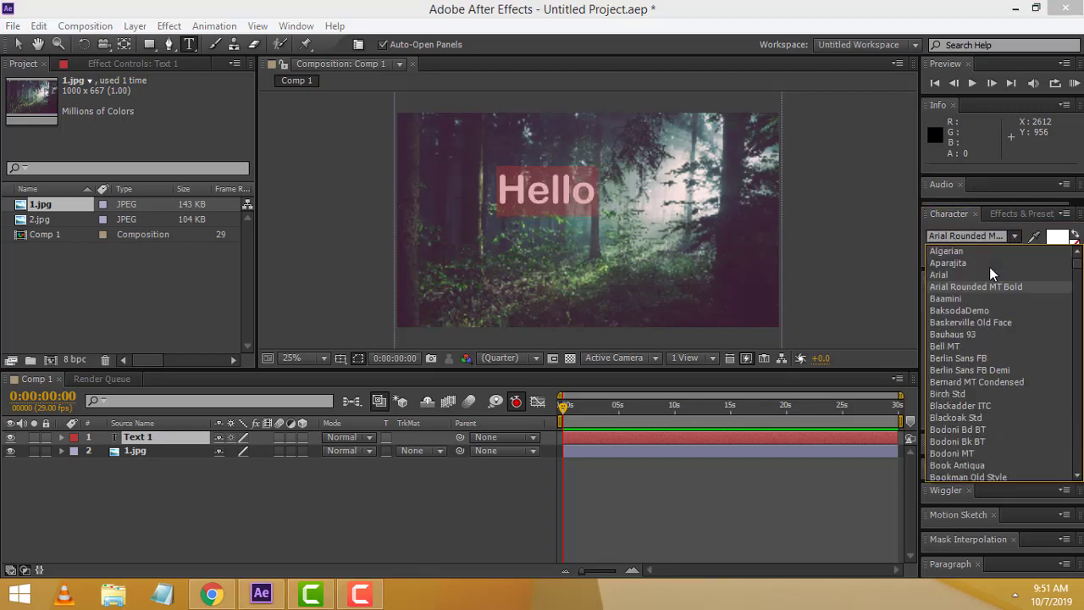
click(982, 273)
click(1015, 254)
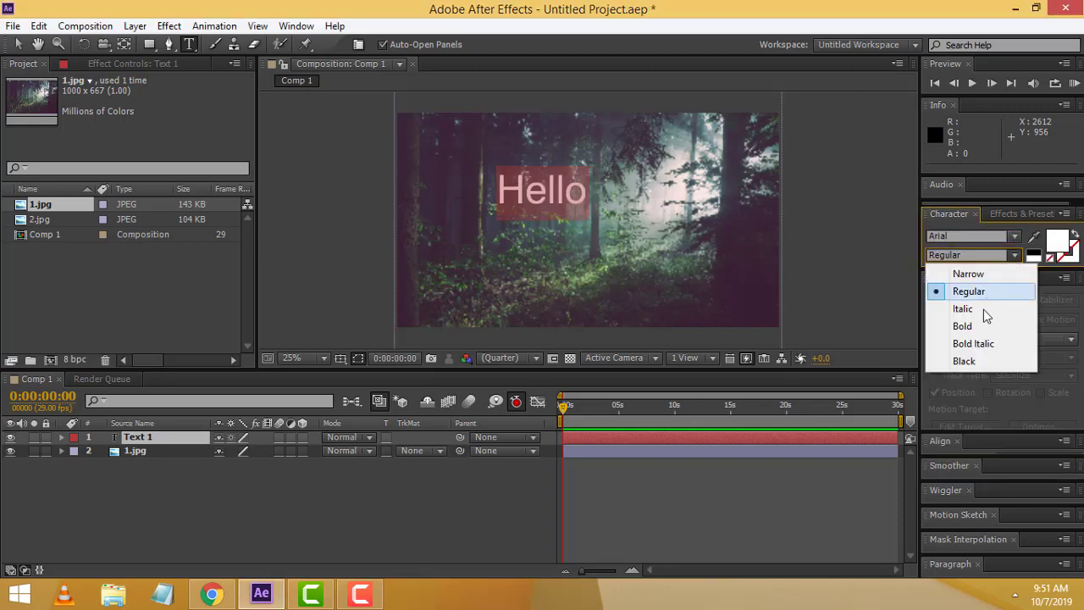
click(979, 327)
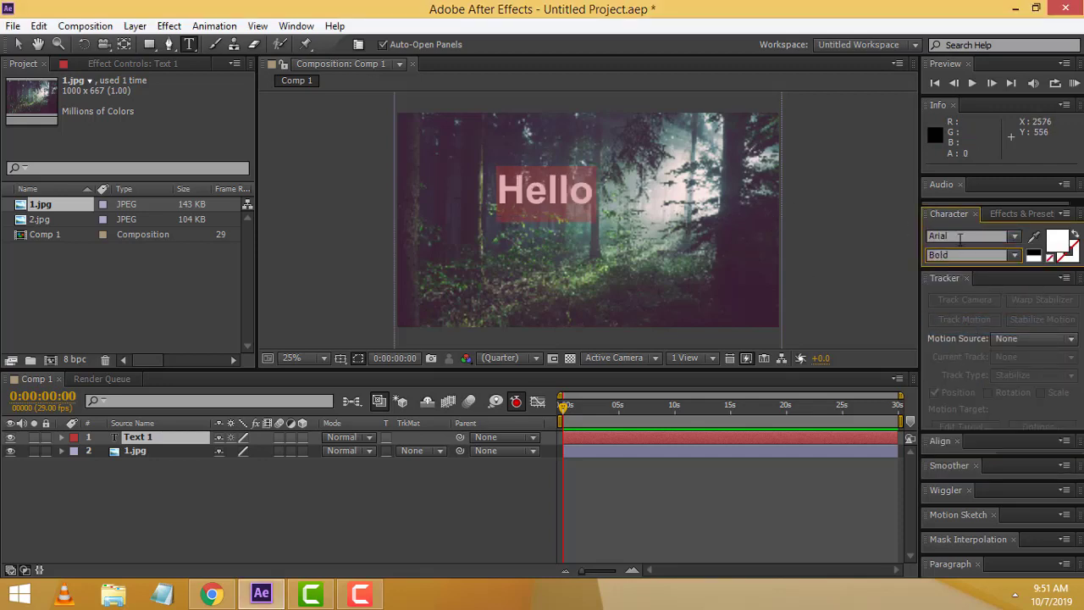
Commit the text so the layer is named Hello, then expand its Text properties
click(579, 200)
drag(591, 200, 497, 199)
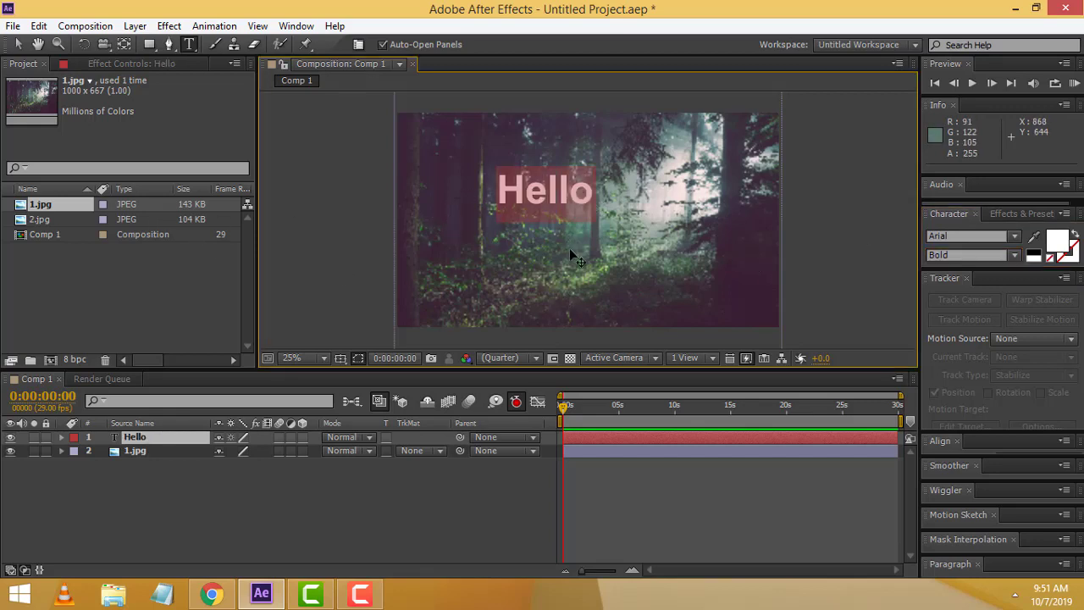
click(61, 438)
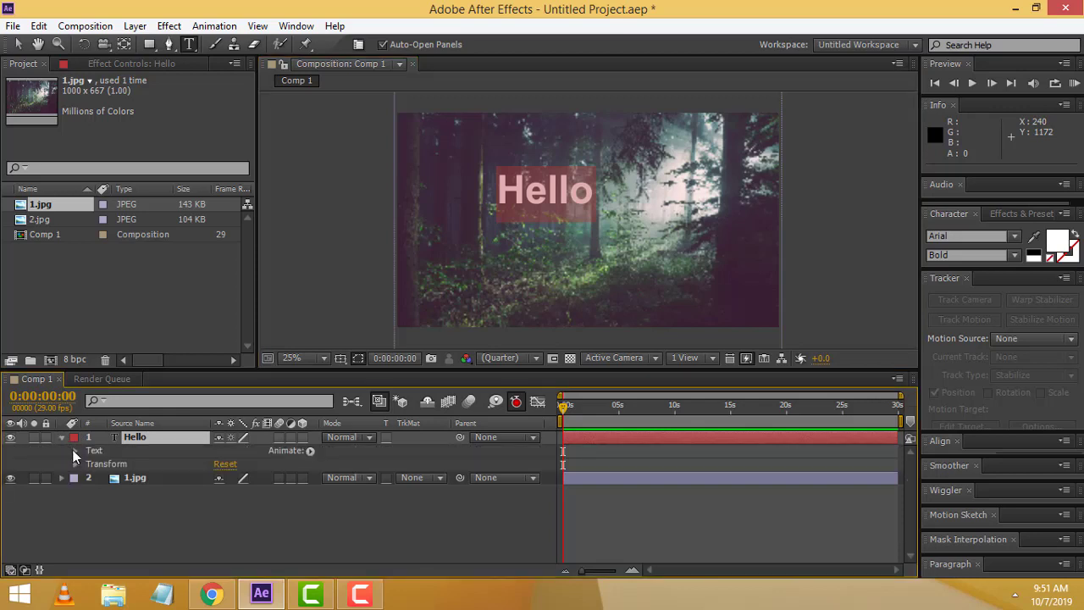
click(73, 453)
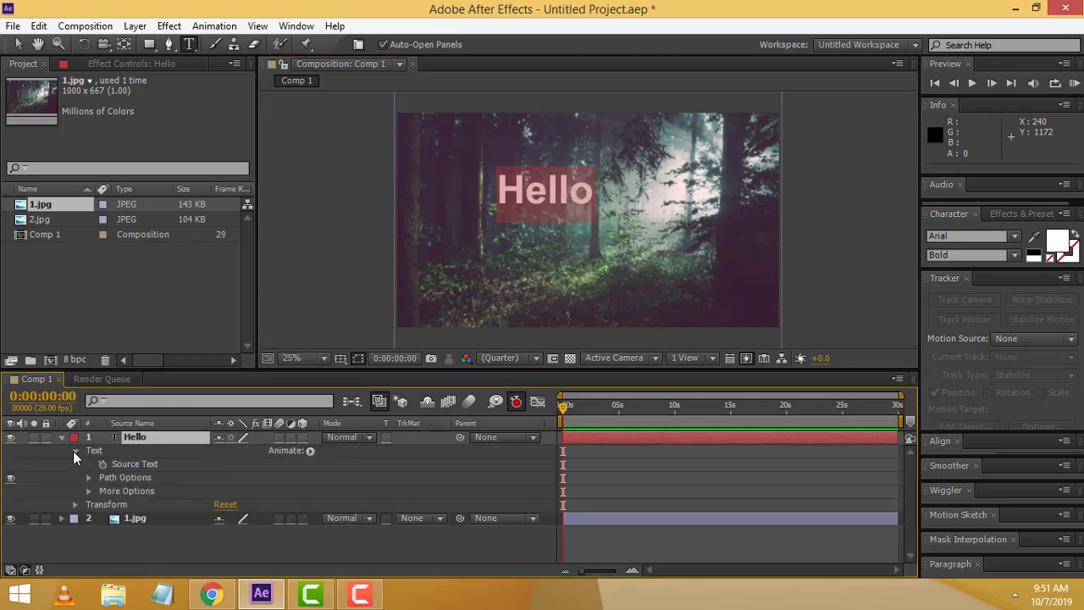
Scale Hello to 291% and move it to position 304,688 near the frame centre
click(74, 505)
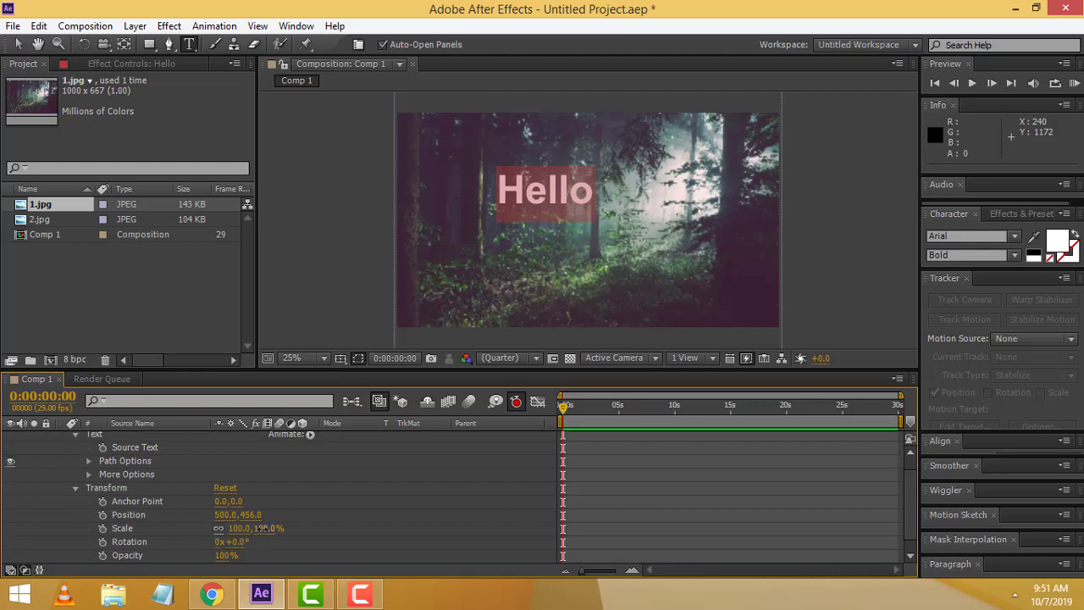
drag(258, 527, 419, 523)
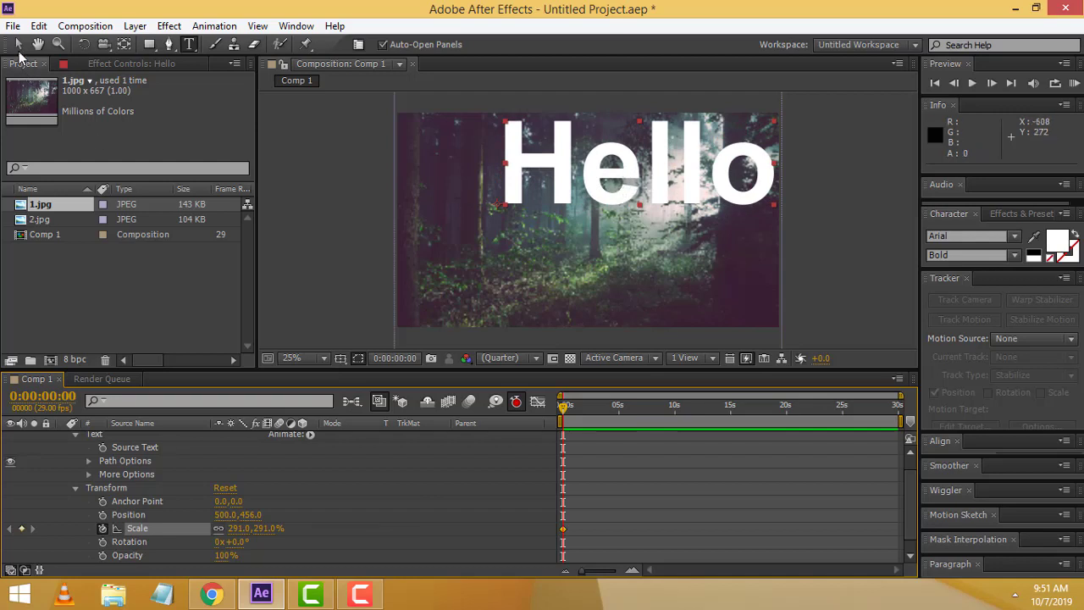
click(18, 44)
drag(606, 191, 562, 238)
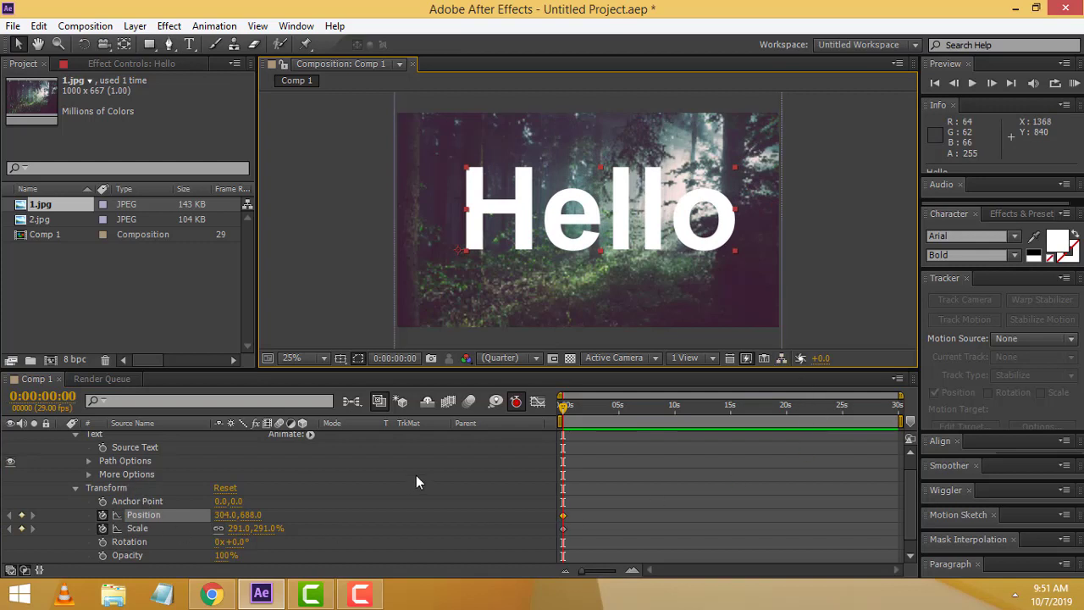
scroll(114, 457, up, 1)
click(62, 437)
Enable a Position keyframe on 1.jpg at 0s (960,540)
click(138, 453)
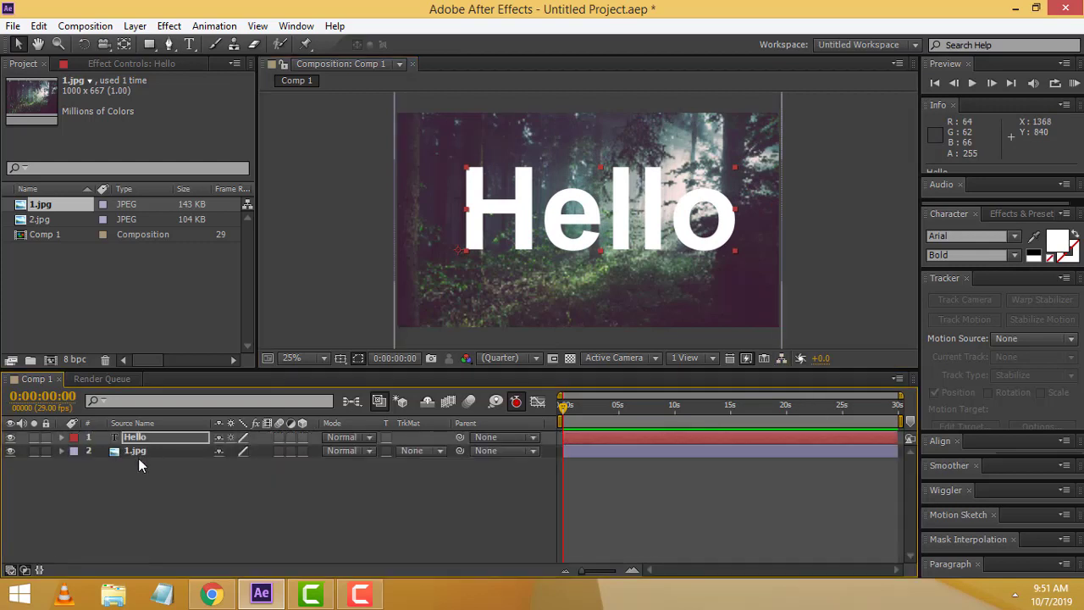
click(143, 437)
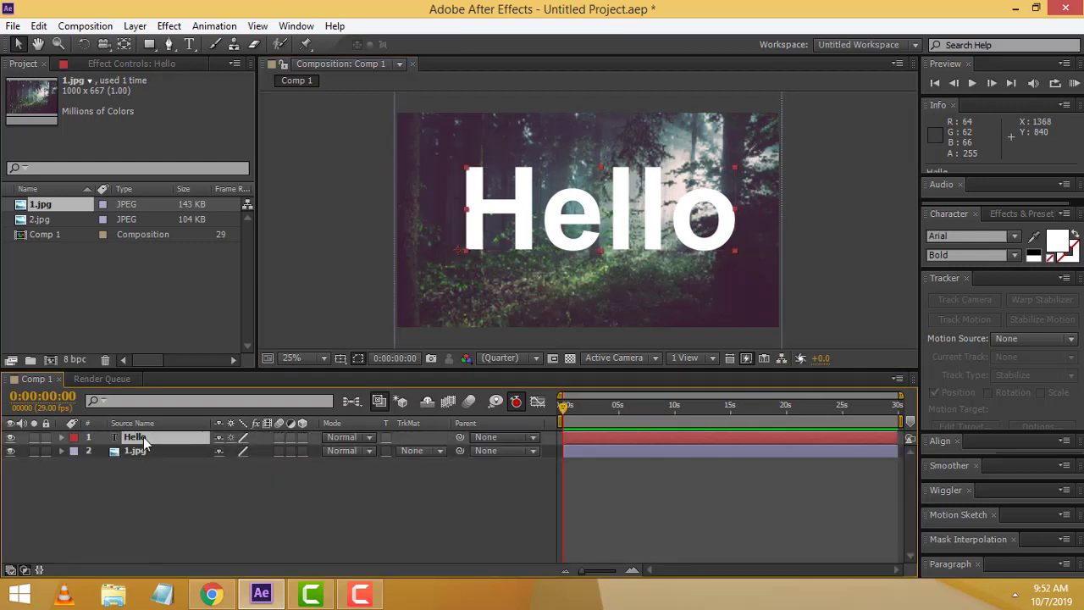
click(155, 451)
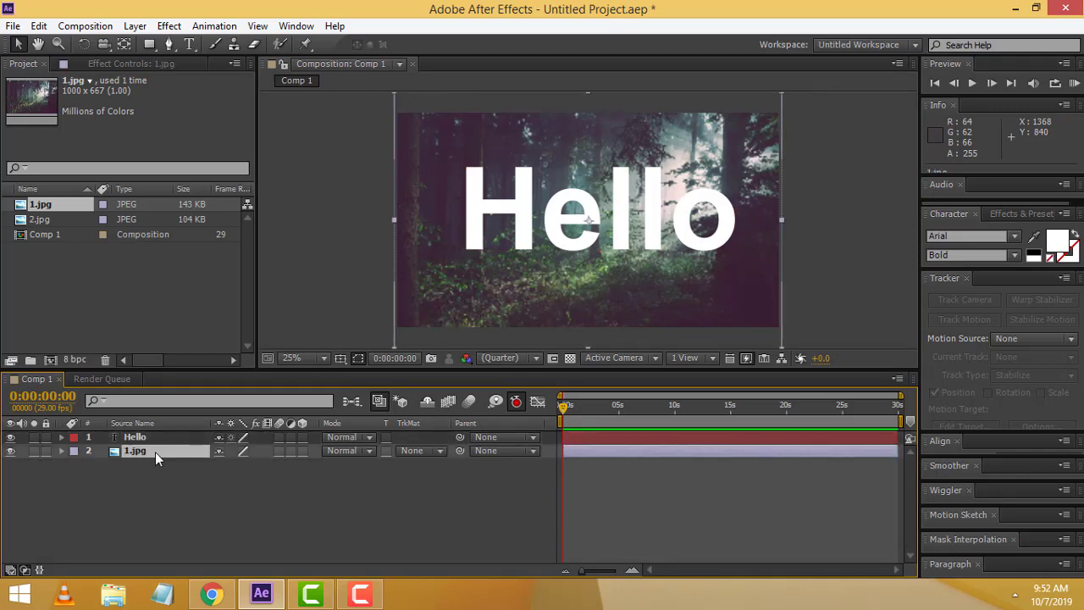
click(60, 450)
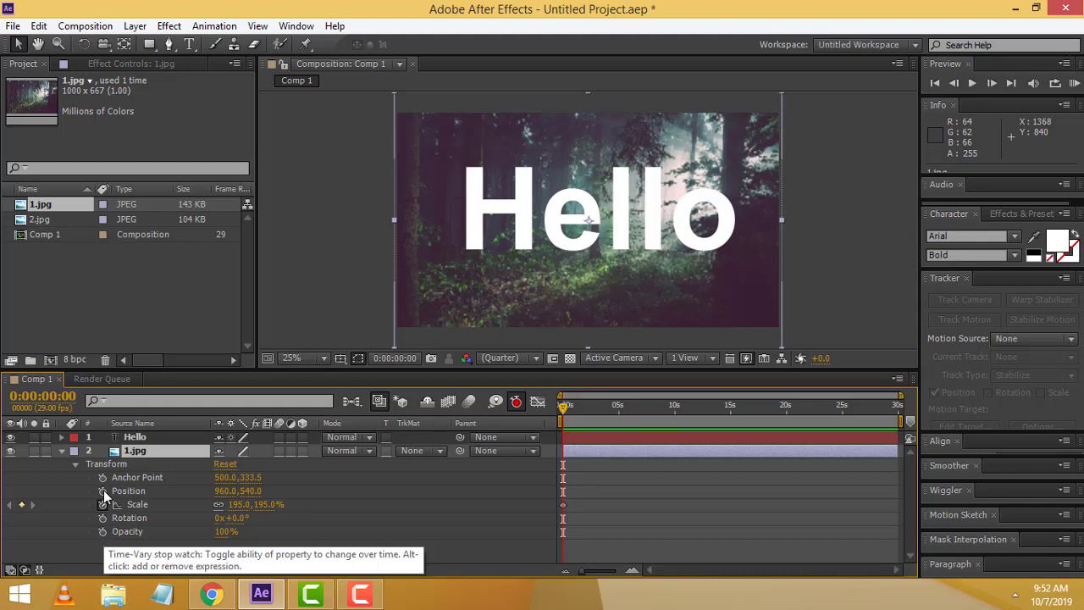
click(103, 490)
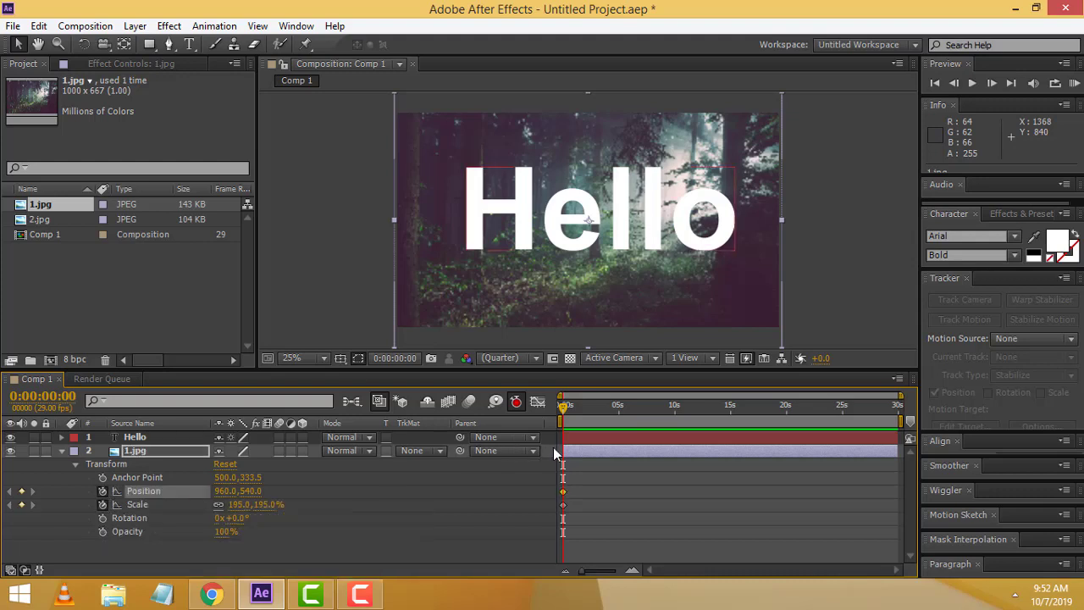
Add Position keyframes at about 5s (1860,556) and 10s (788,564), then scrub to check
drag(562, 410, 620, 410)
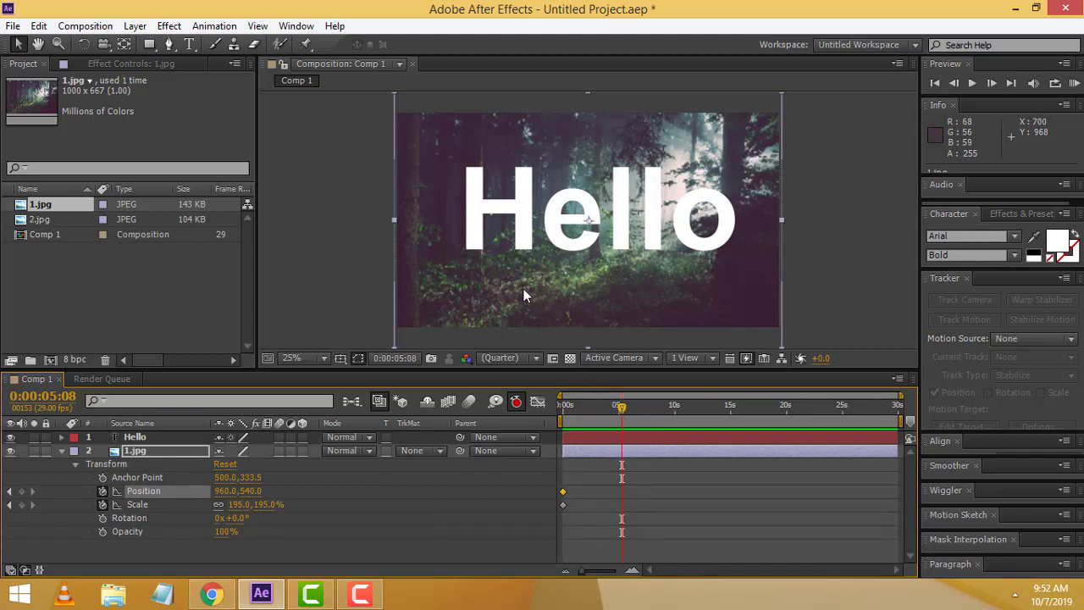
drag(435, 288, 597, 297)
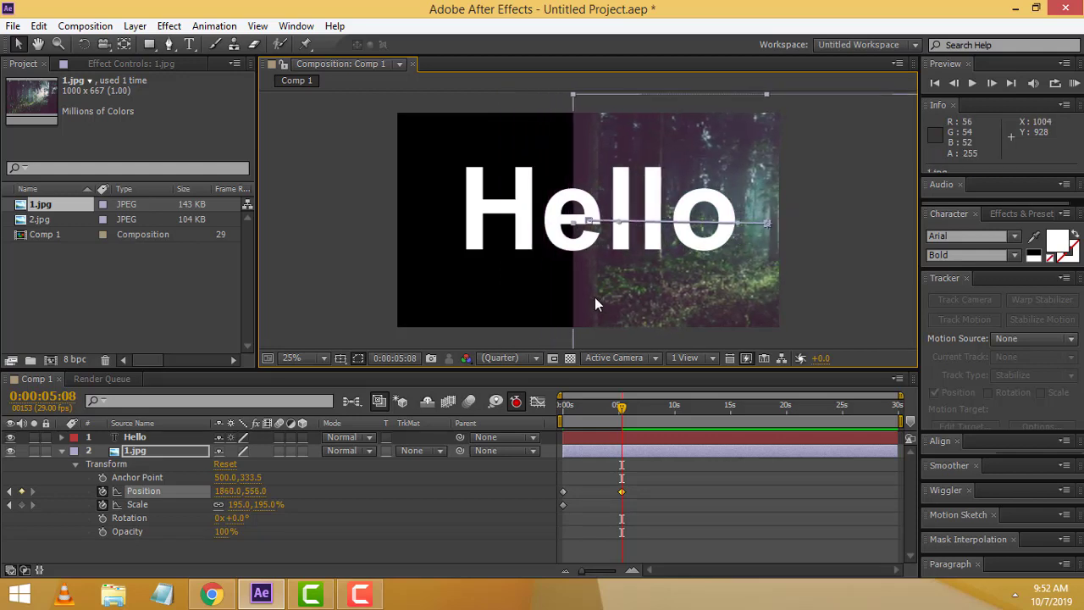
drag(622, 407, 675, 410)
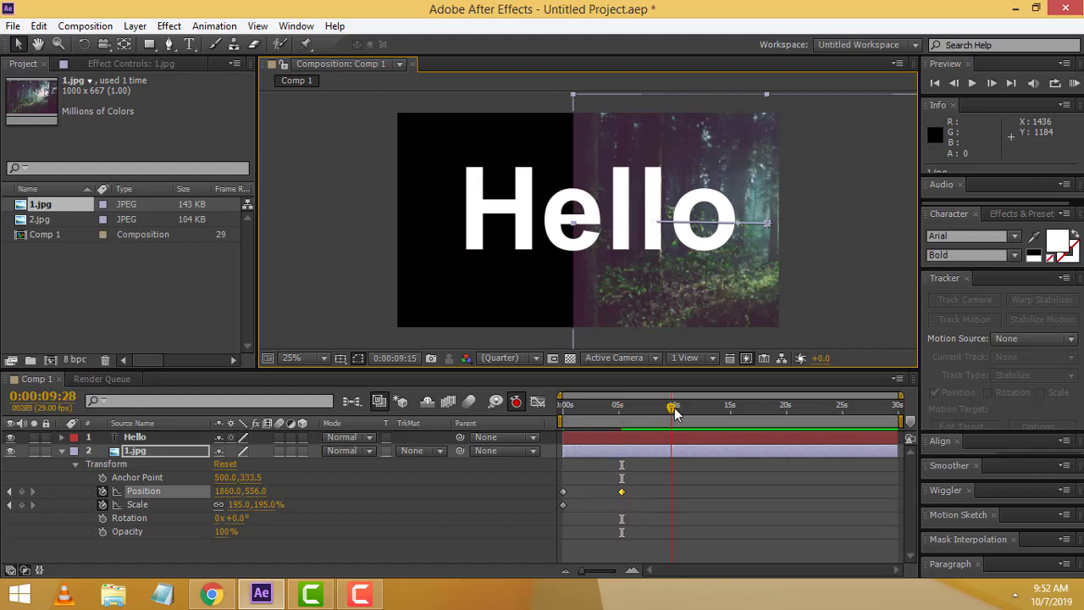
drag(663, 290, 482, 294)
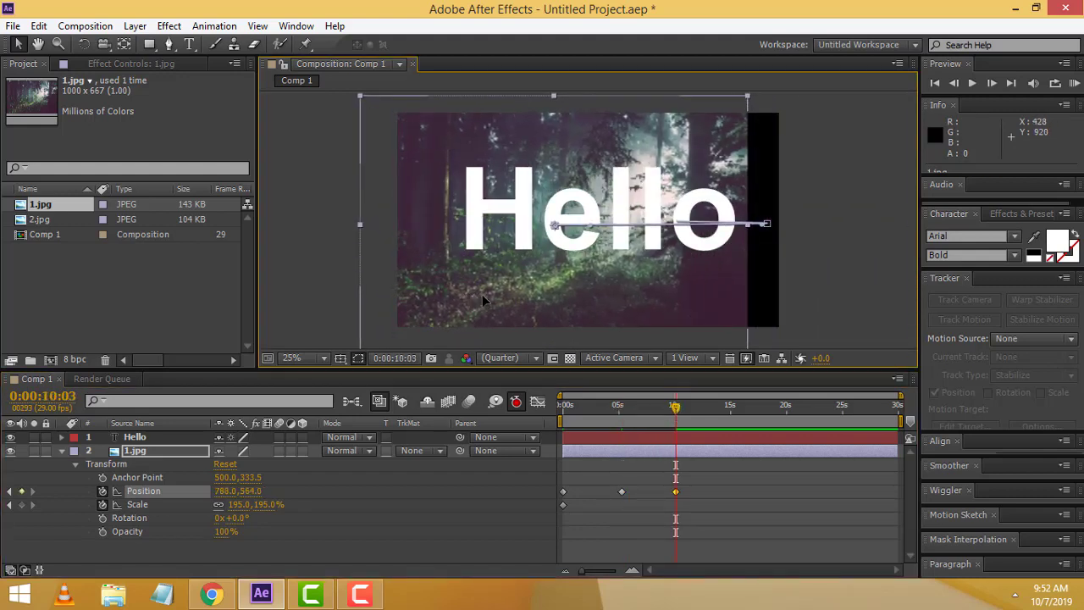
drag(675, 407, 516, 413)
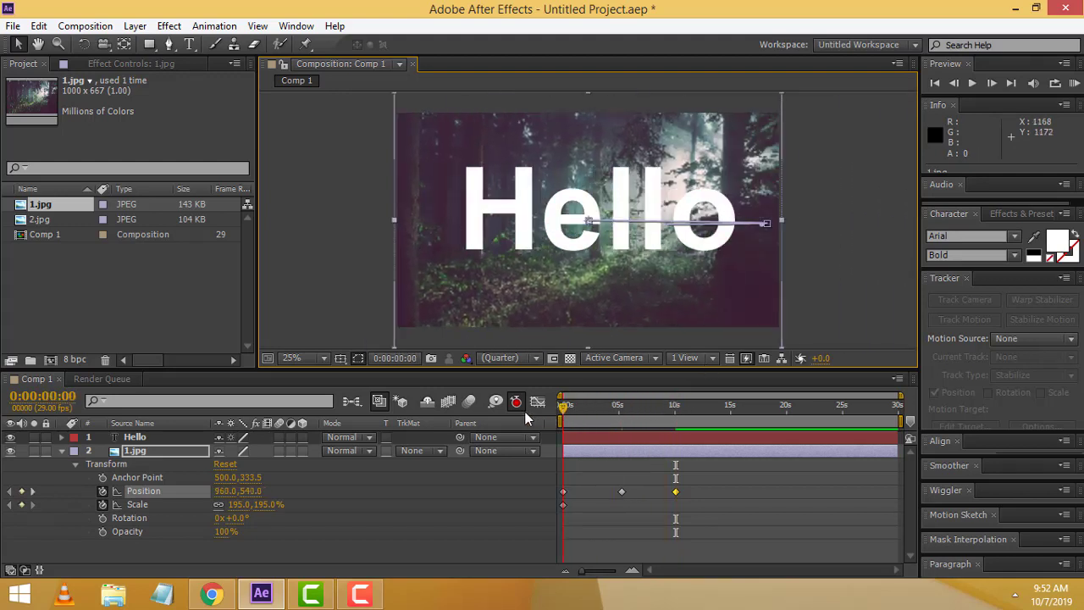
Preview the panning forest behind Hello, stop playback, and collapse 1.jpg's properties
key(space)
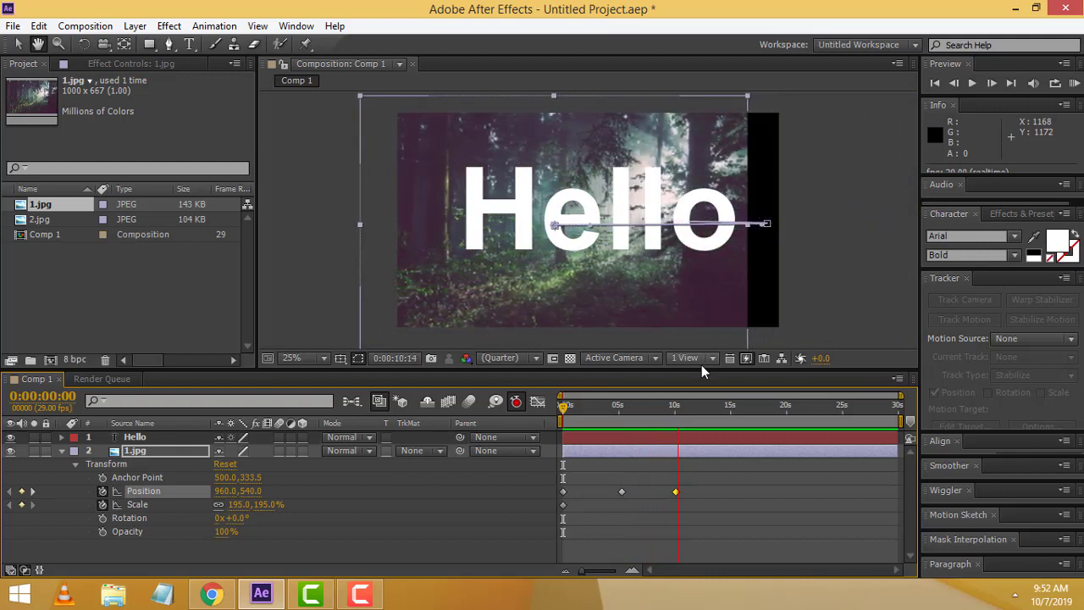
key(space)
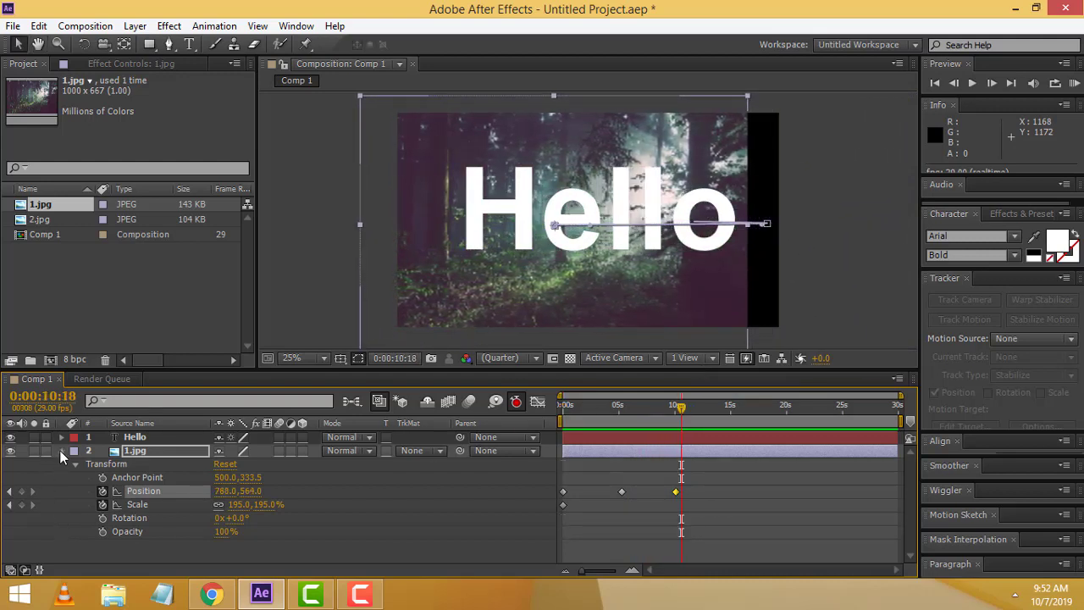
click(60, 451)
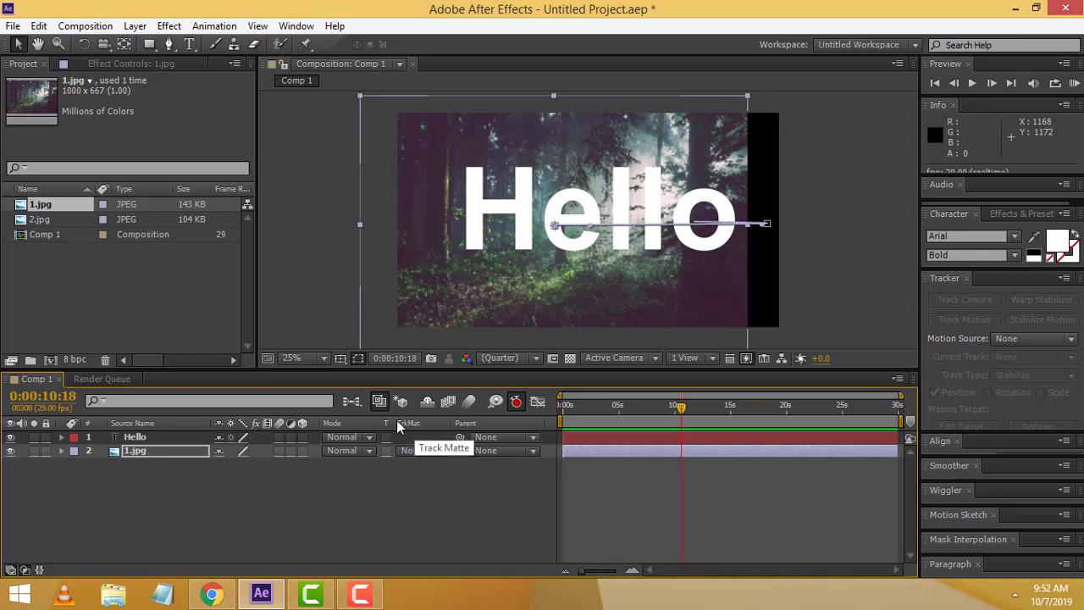
Set 1.jpg's track matte to Alpha Matte "Hello"
click(438, 452)
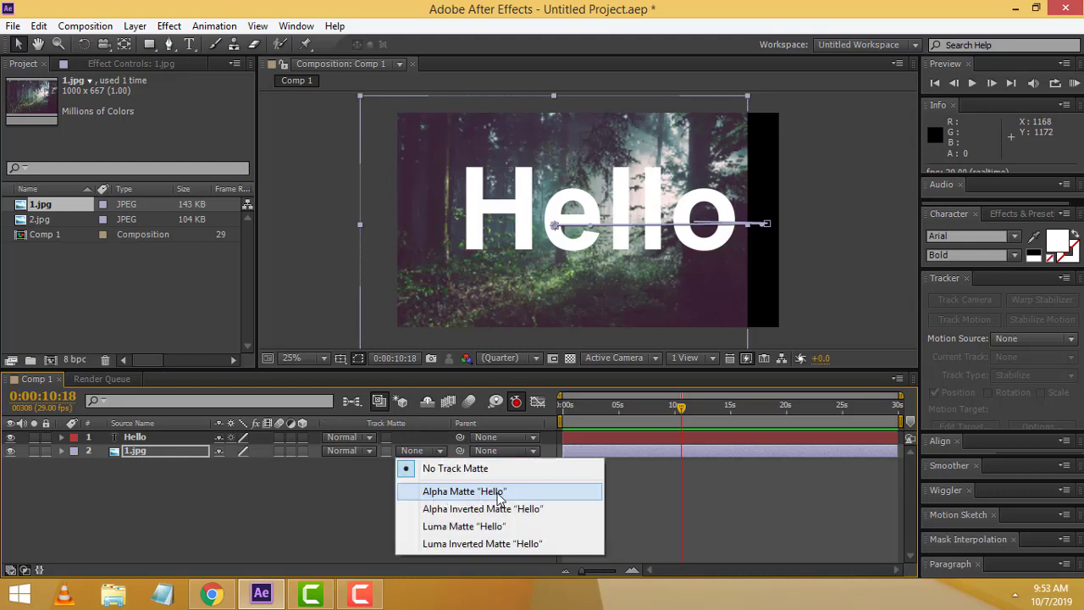
click(443, 498)
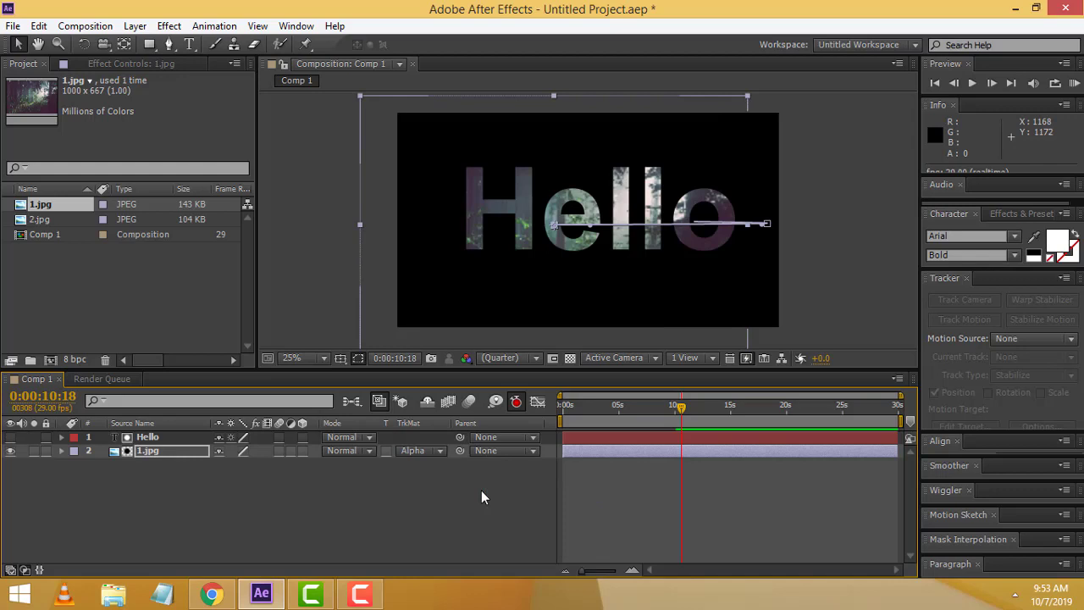
drag(682, 413, 482, 408)
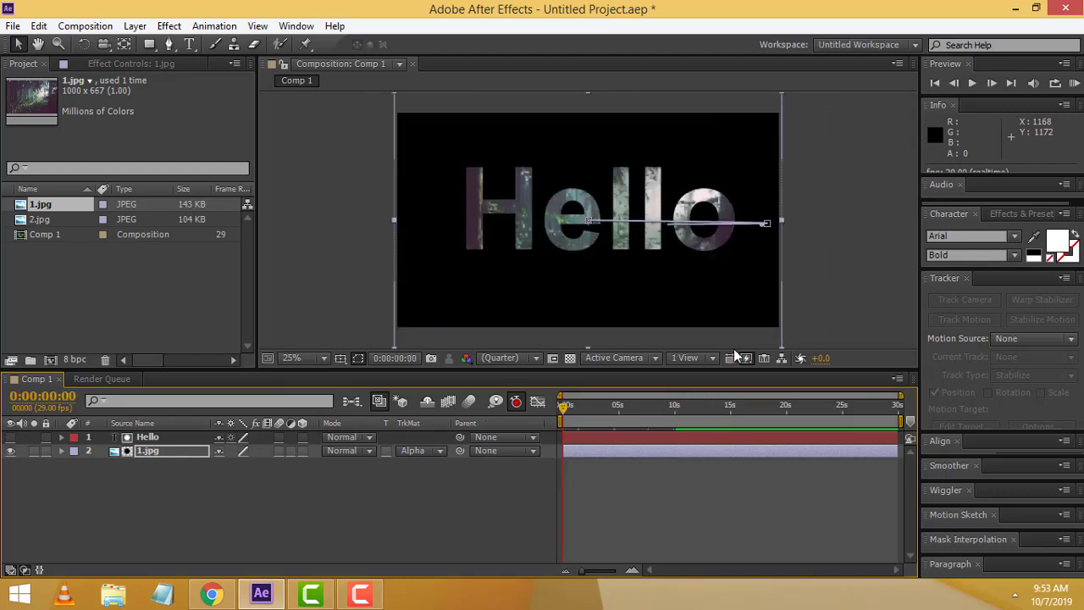
key(space)
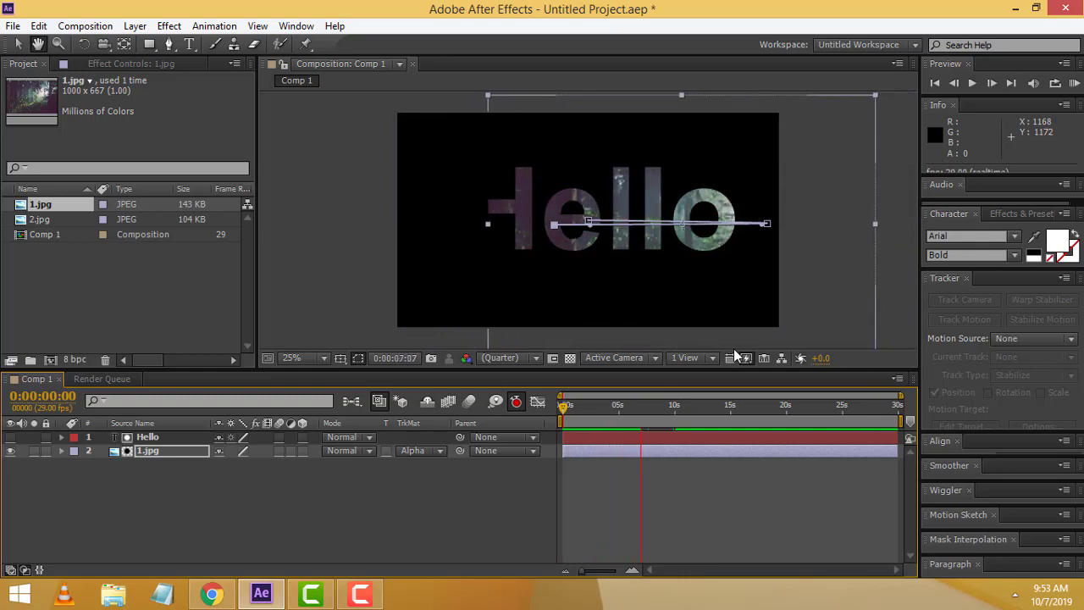
click(824, 283)
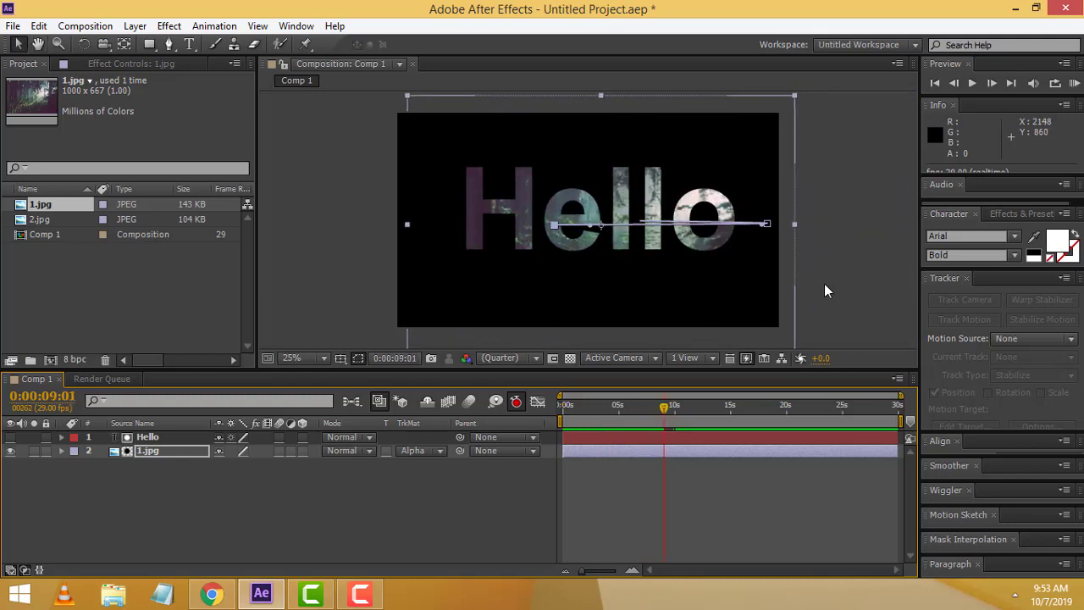
click(329, 101)
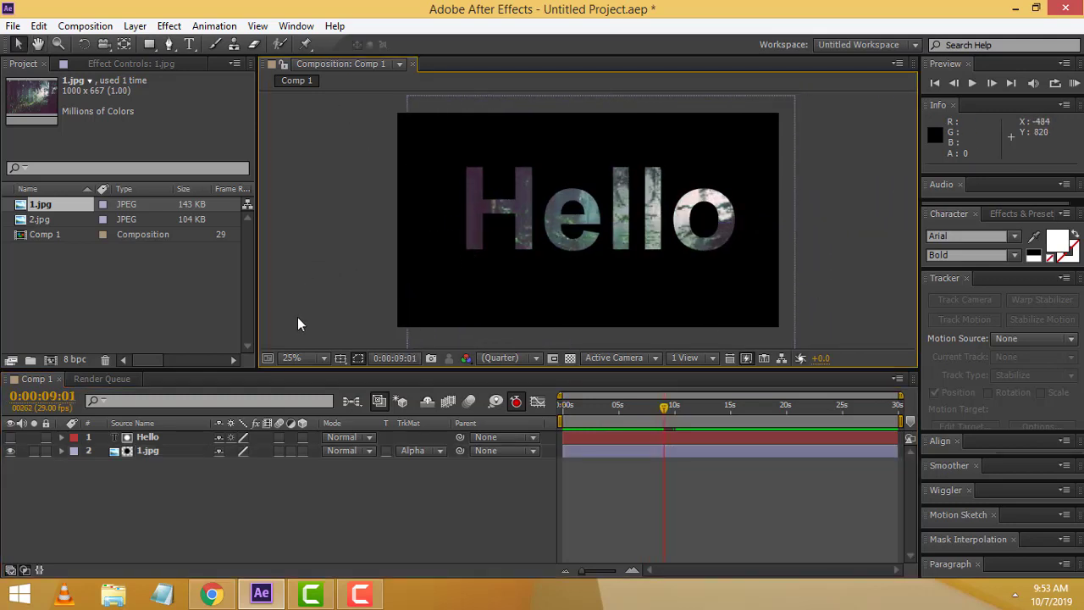
click(163, 437)
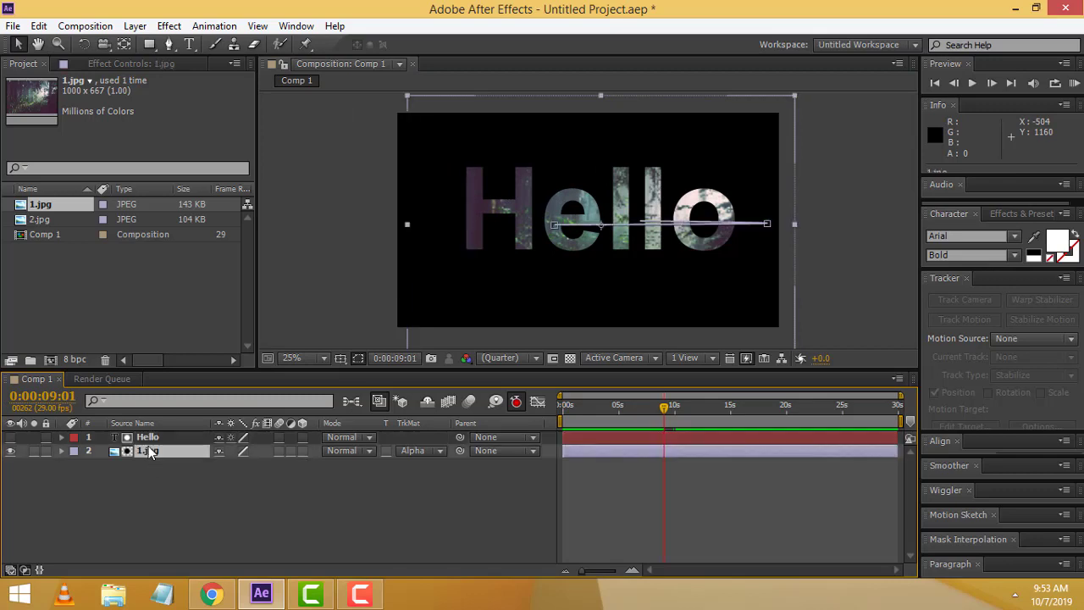
click(327, 212)
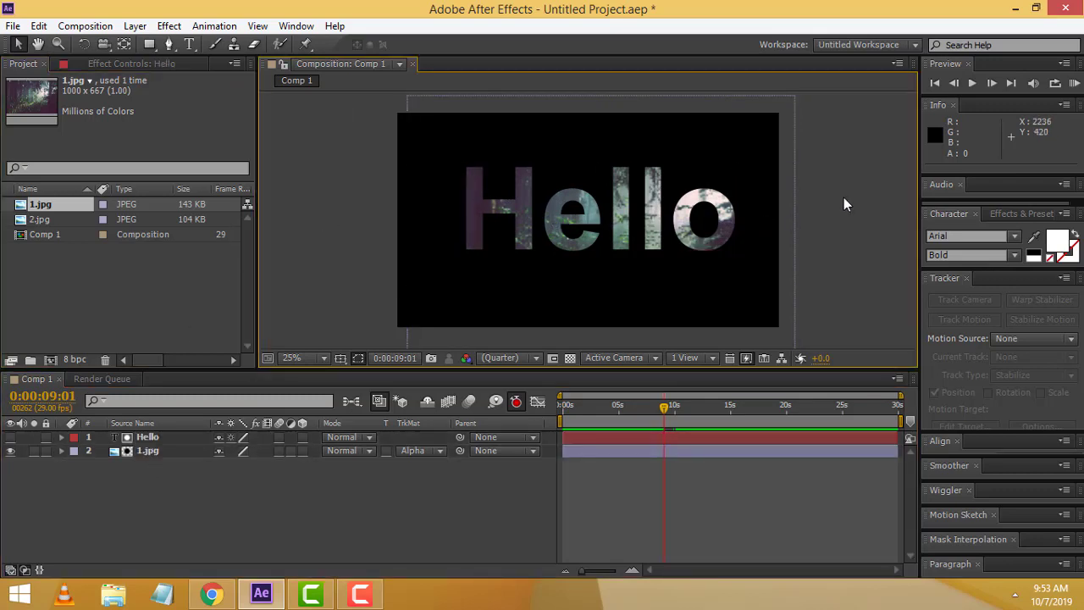
key(space)
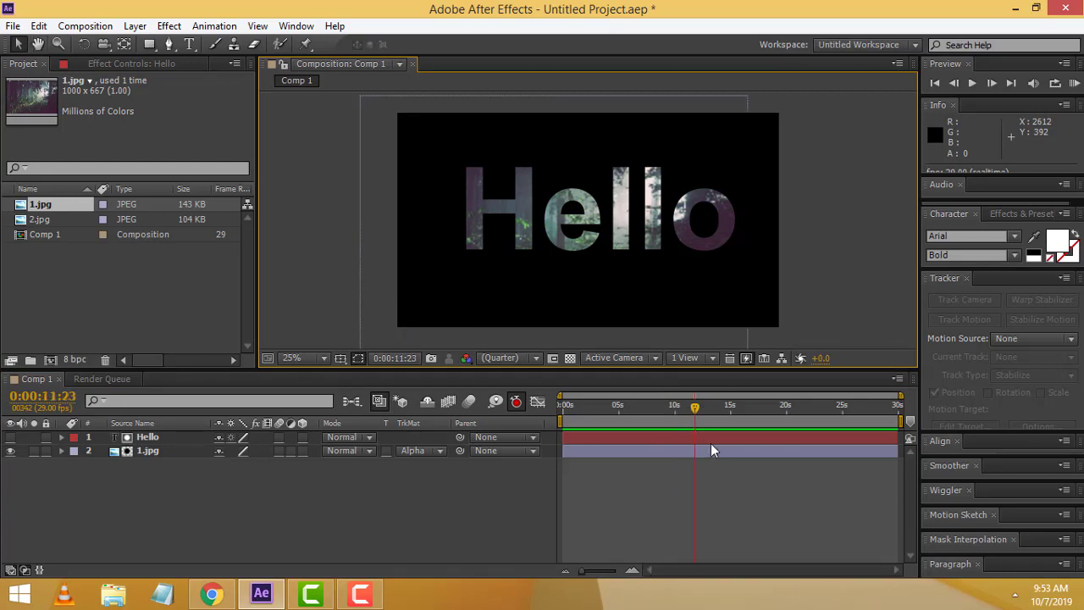
drag(696, 408, 399, 408)
click(399, 408)
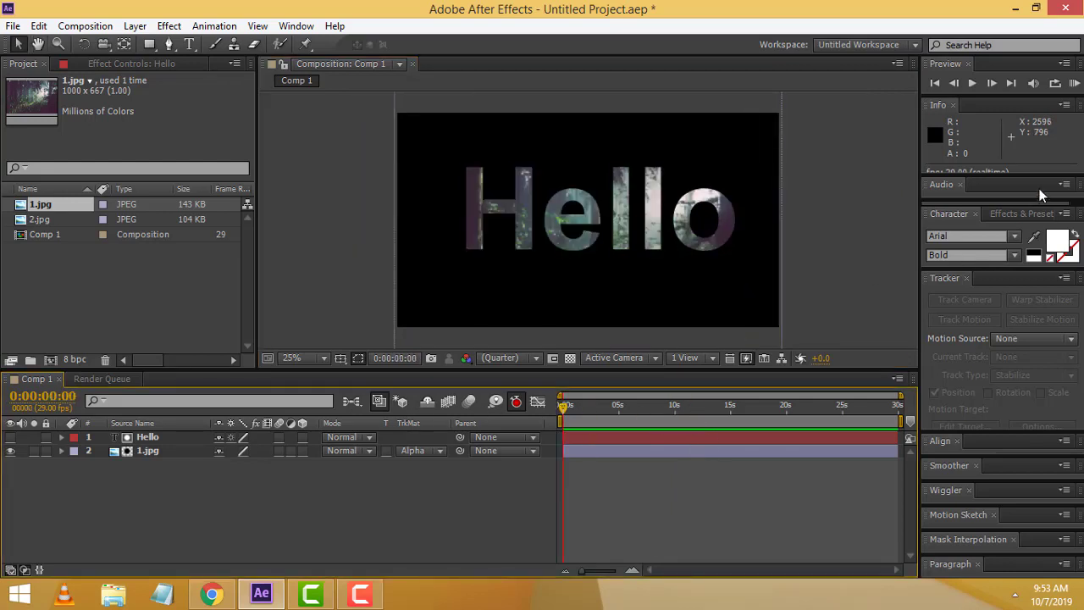
key(space)
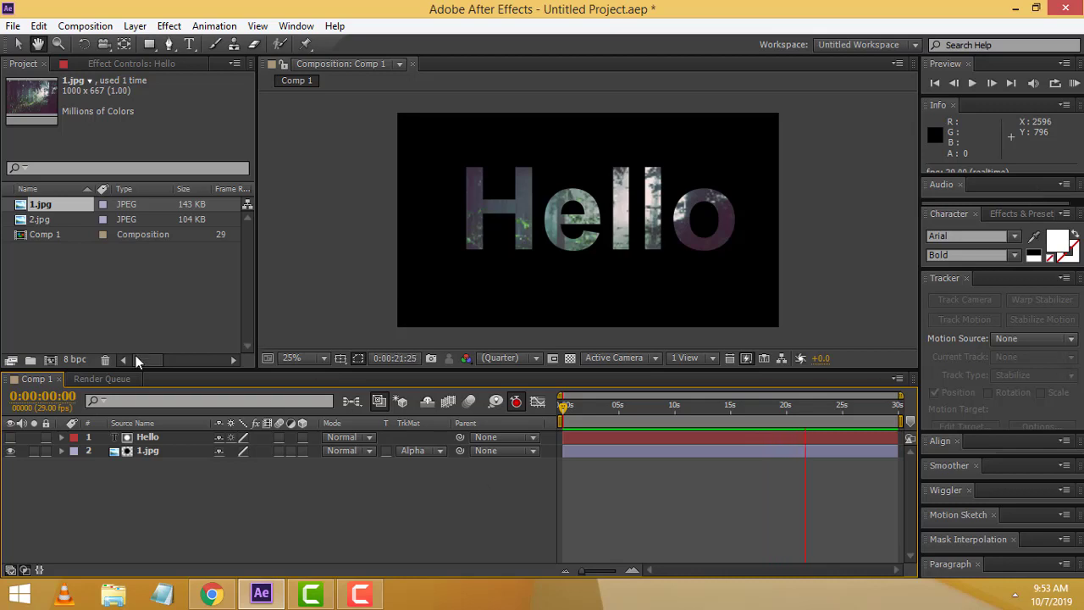
key(space)
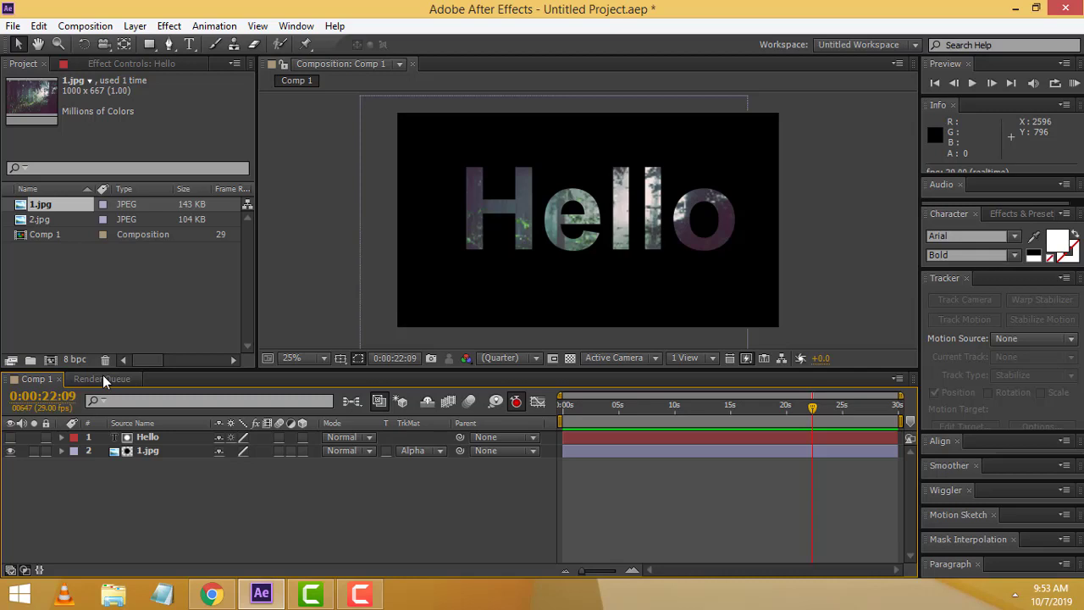
Switch from the Comp 1 timeline to the empty Render Queue panel
click(89, 378)
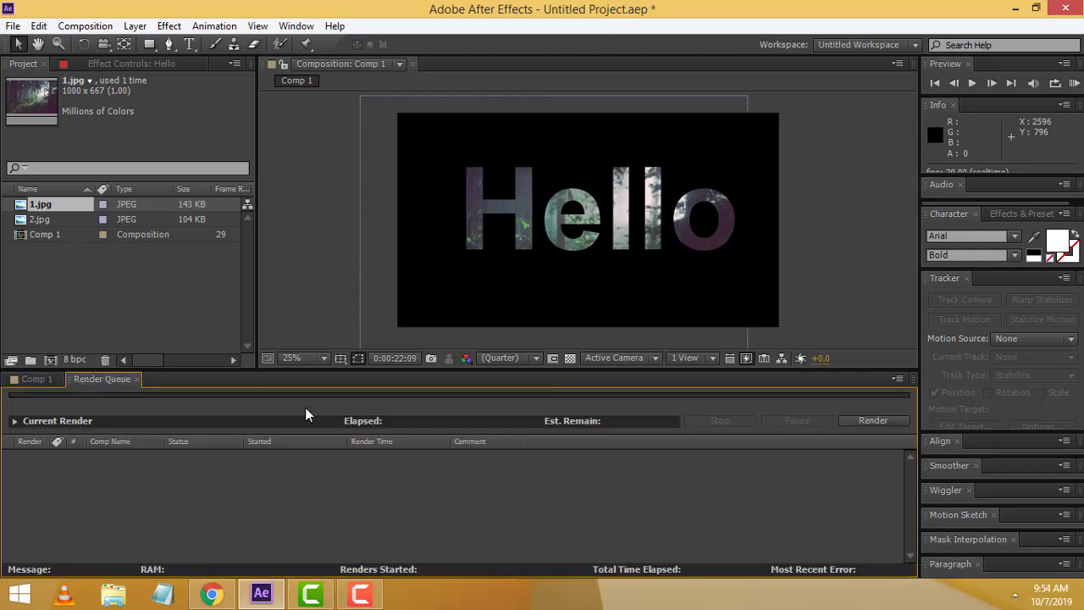